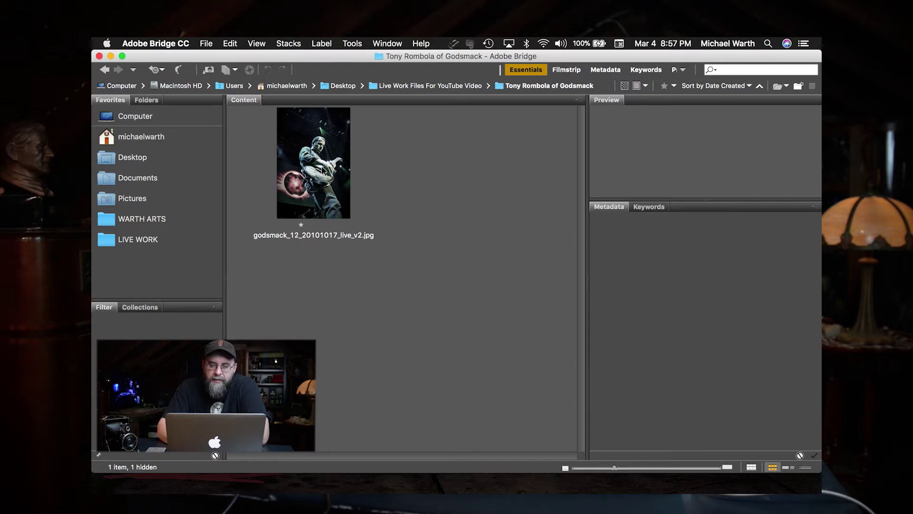
# Step: Duplicate the image godsmack_12_20101017_live_v2.jpg in its folder
pyautogui.click(323, 169)
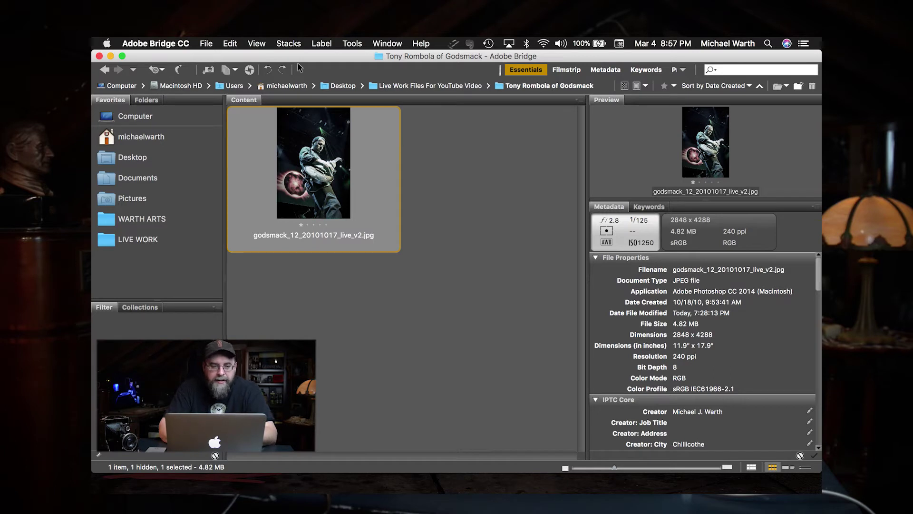
pyautogui.click(255, 44)
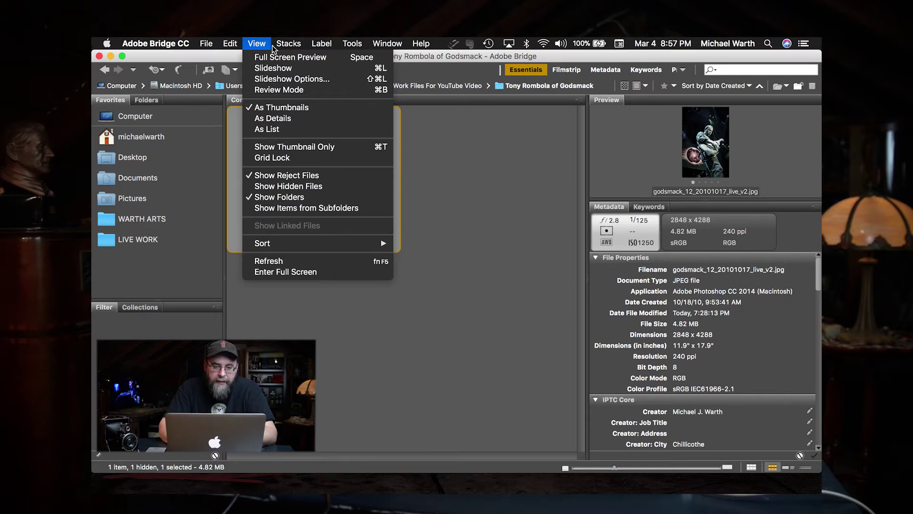
pyautogui.moveTo(287, 47)
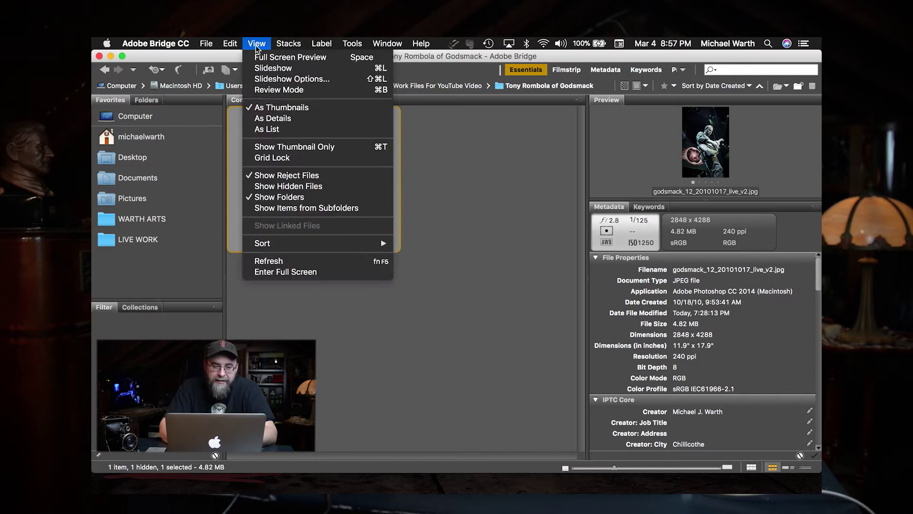
pyautogui.moveTo(233, 47)
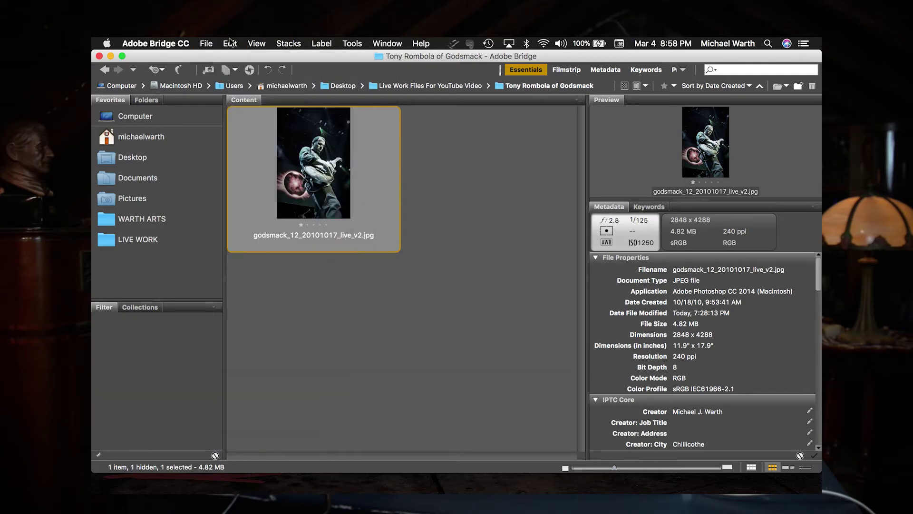
pyautogui.click(230, 43)
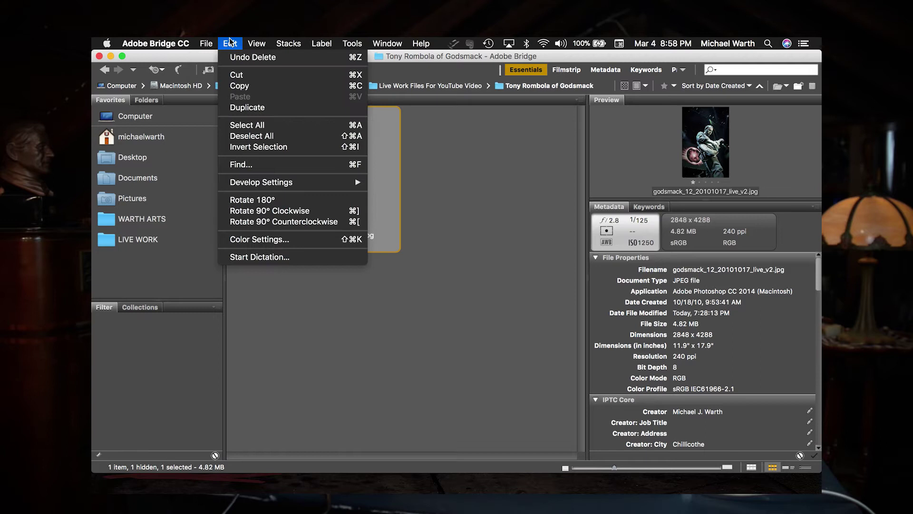
pyautogui.click(245, 108)
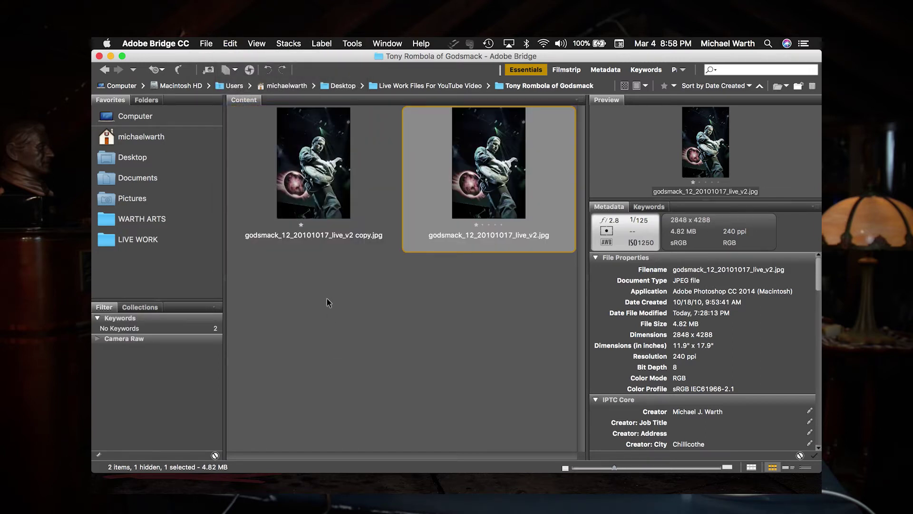
# Step: Rename the duplicated image as Painting.jpg and open it in Photoshop
pyautogui.click(326, 193)
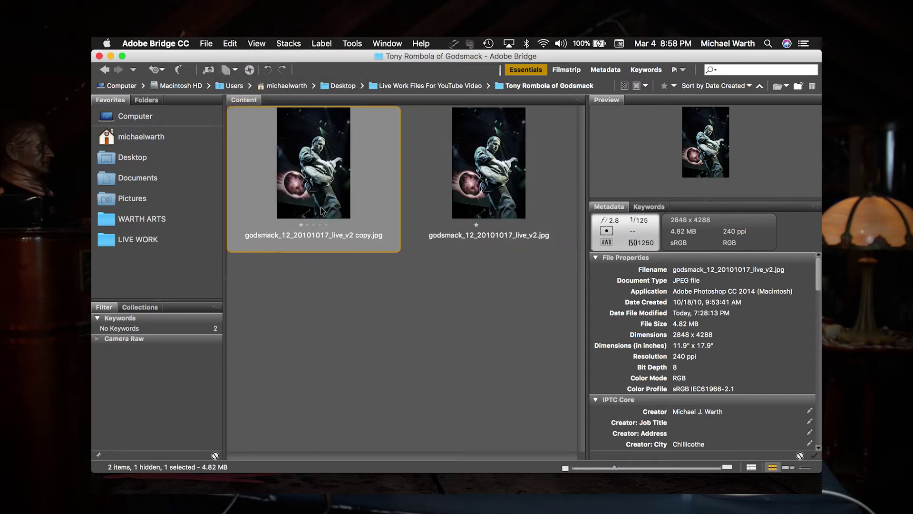
pyautogui.click(292, 236)
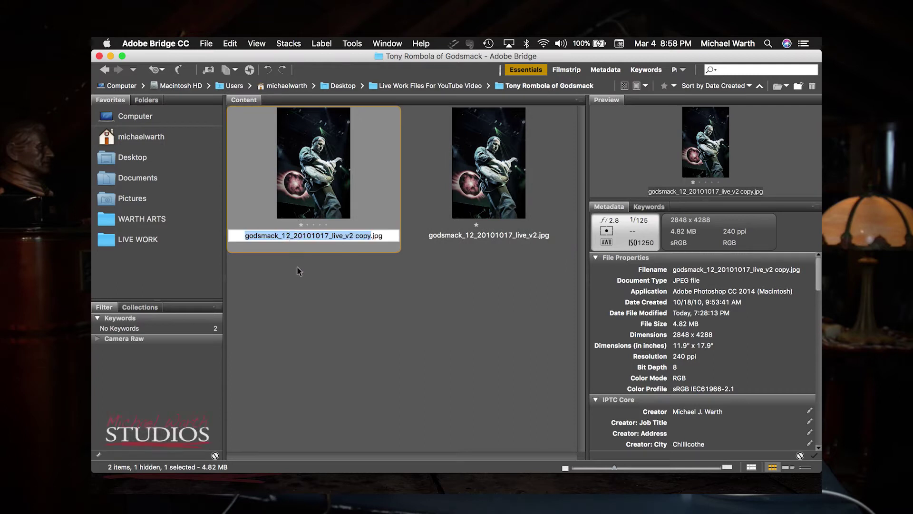
pyautogui.write('Painting')
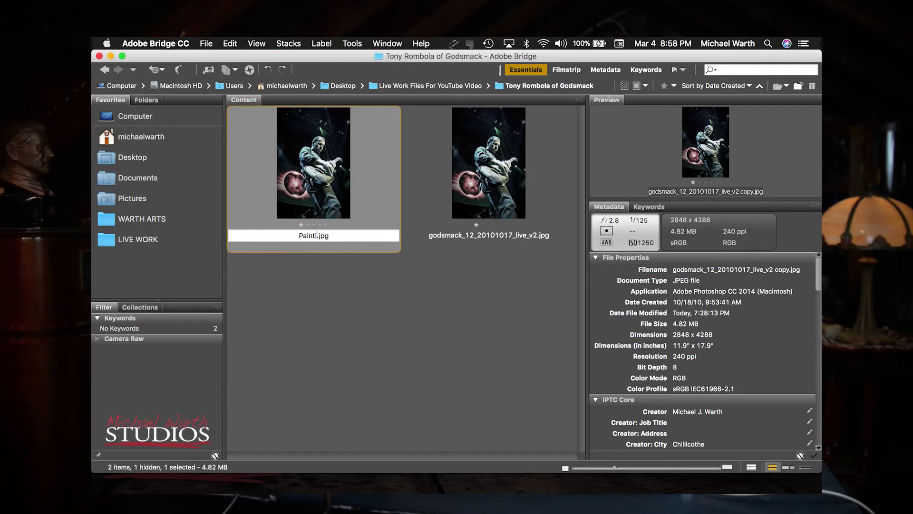
pyautogui.press('Return')
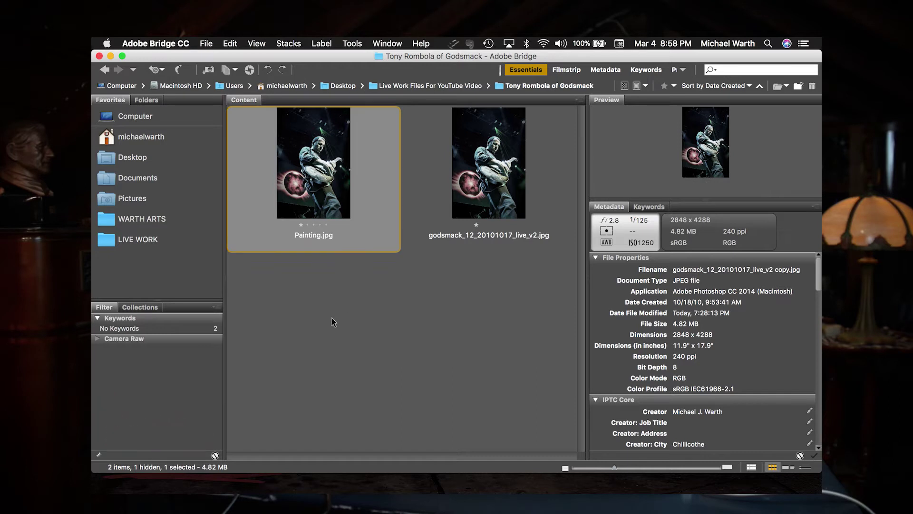
pyautogui.doubleClick(311, 184)
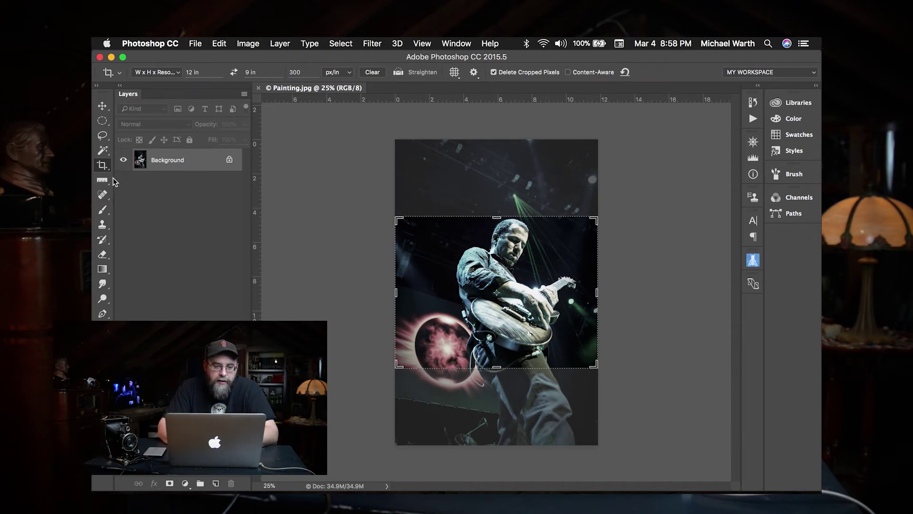
# Step: Start a crop of the photo with its size set to 11 in wide by 14 in high
pyautogui.click(102, 105)
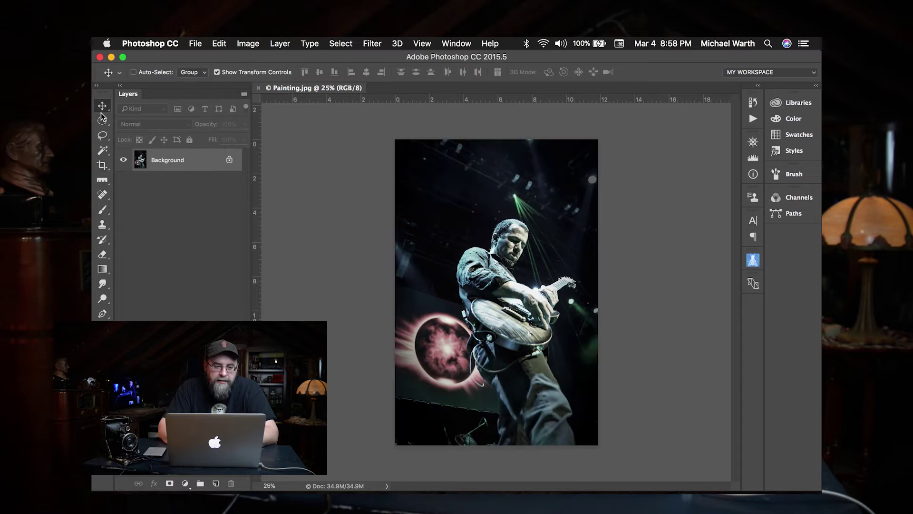
pyautogui.click(102, 165)
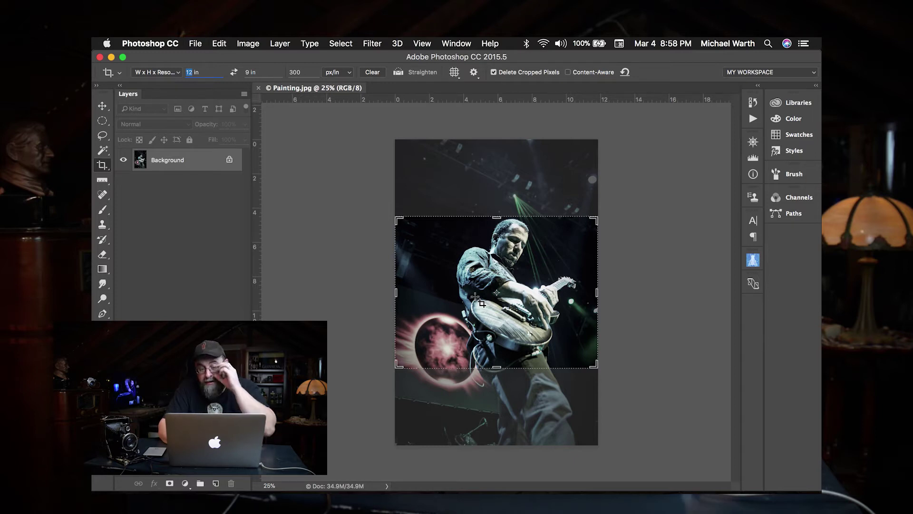
pyautogui.write('11')
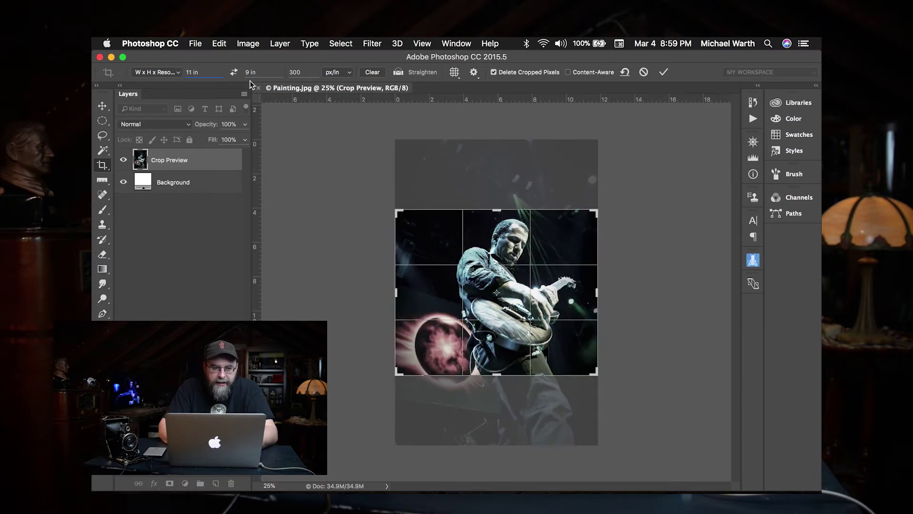
pyautogui.press('Tab')
pyautogui.write('14')
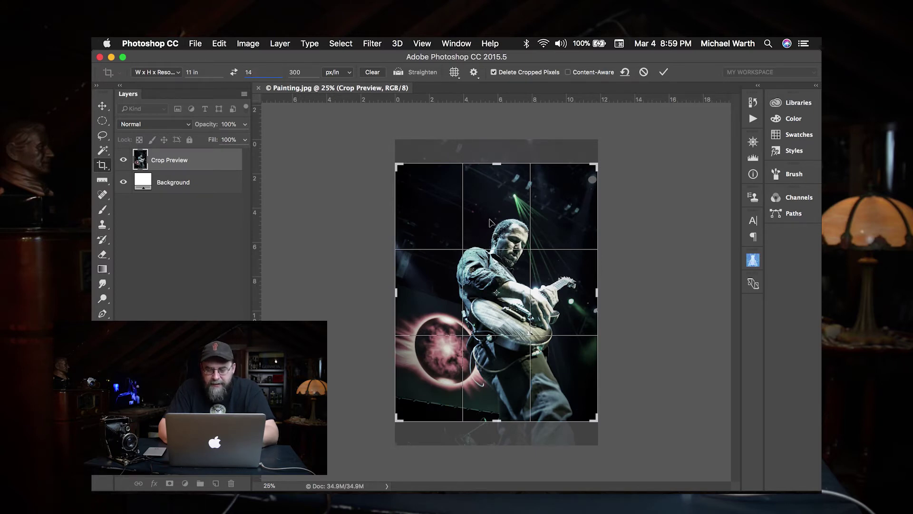
# Step: Tighten the crop frame around the guitarist, reposition the photo inside it, and apply the crop
pyautogui.moveTo(490, 220); pyautogui.dragTo(487, 194)
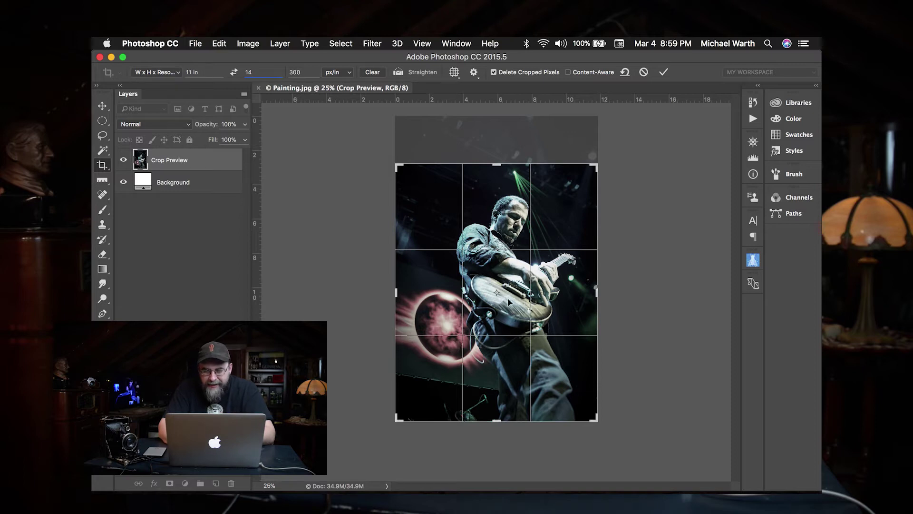
pyautogui.moveTo(397, 170); pyautogui.dragTo(409, 179)
pyautogui.moveTo(462, 241); pyautogui.dragTo(460, 274)
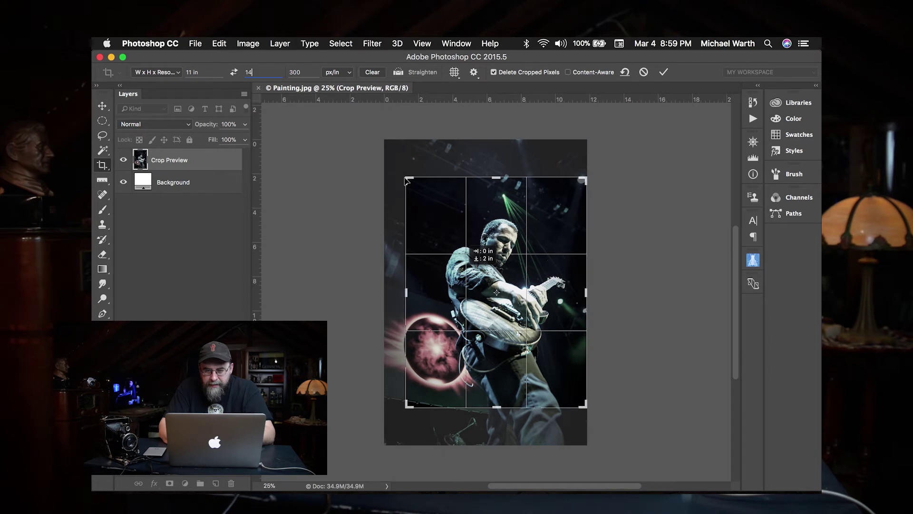
pyautogui.moveTo(409, 181); pyautogui.dragTo(418, 190)
pyautogui.moveTo(436, 221); pyautogui.dragTo(438, 243)
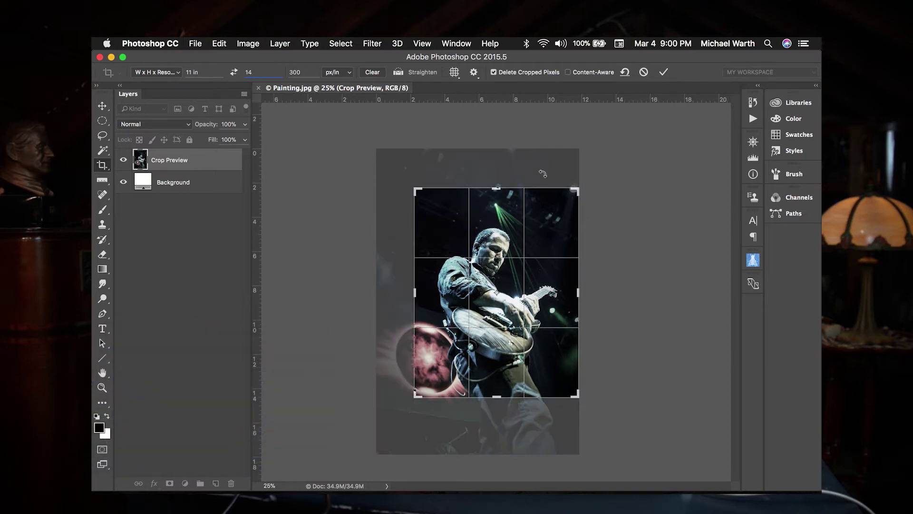
pyautogui.click(663, 72)
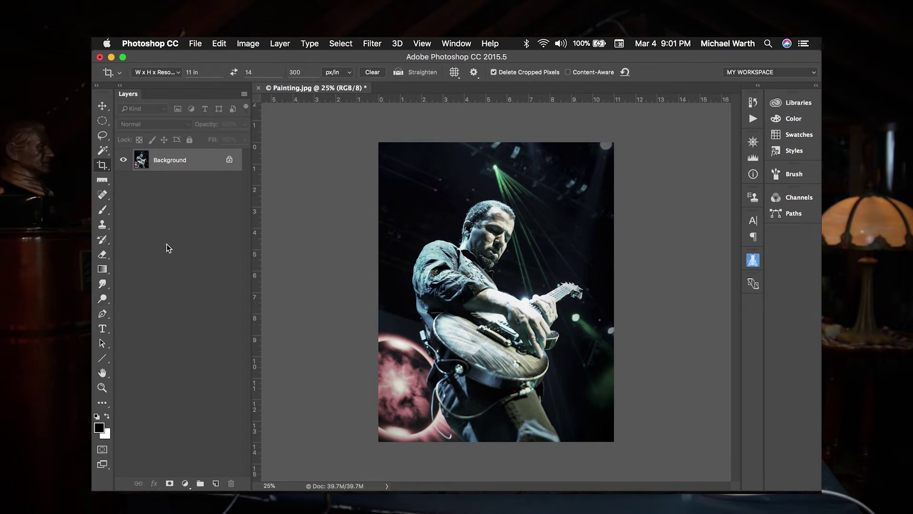
# Step: Activate the Line tool in shape mode and open its fill colour choices
pyautogui.click(103, 360)
pyautogui.click(105, 363)
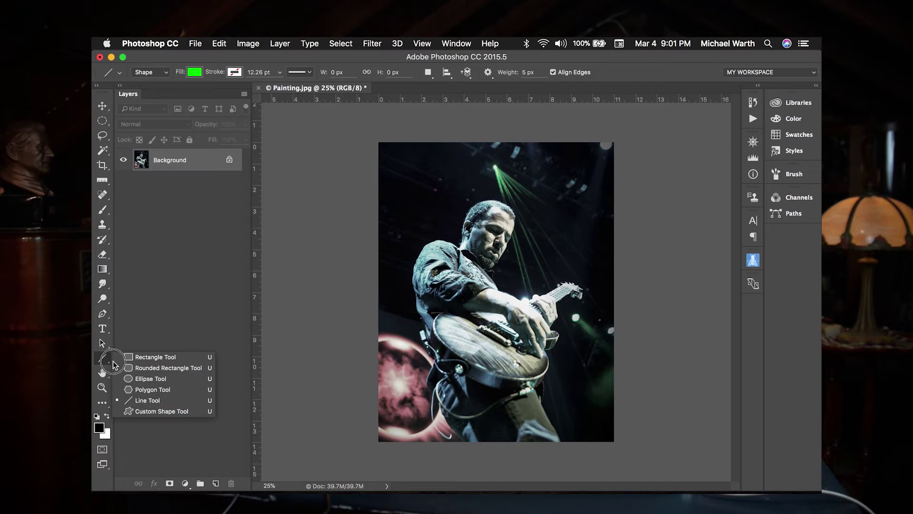
pyautogui.click(153, 400)
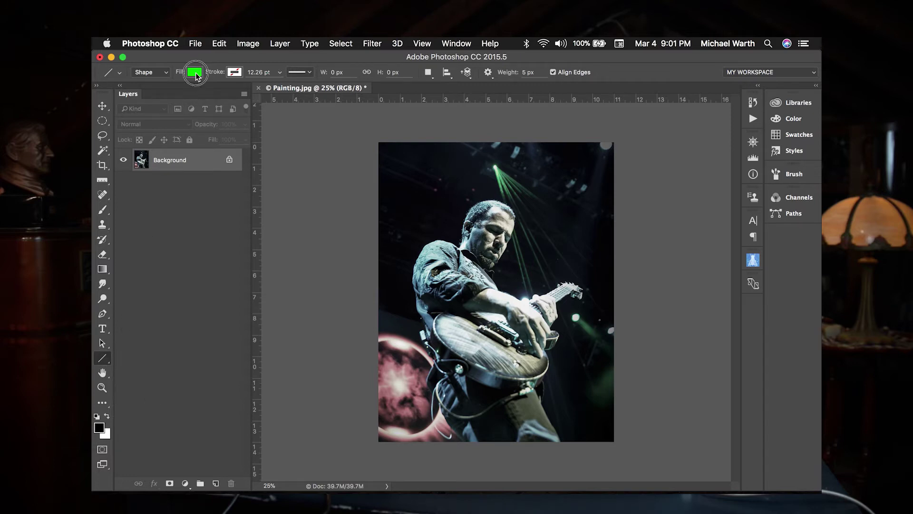
pyautogui.click(195, 72)
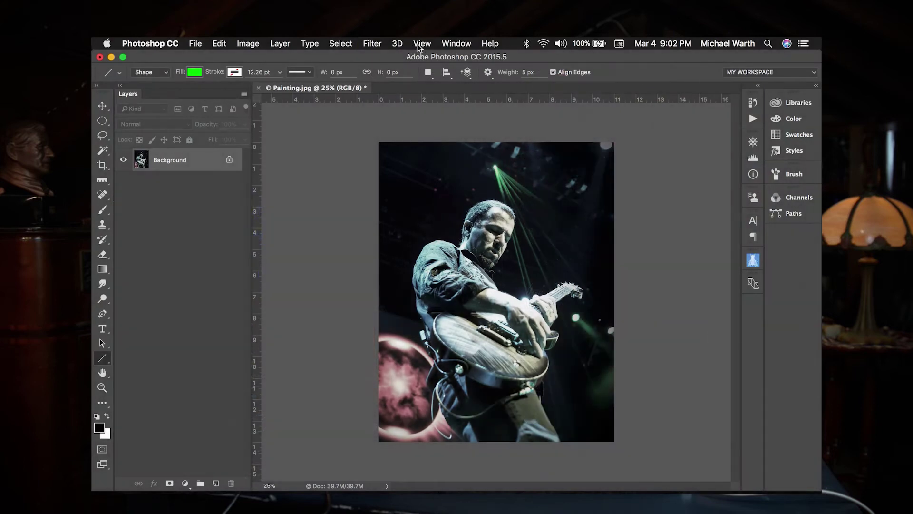
# Step: Create a new guide layout on the canvas with 11 columns and 14 rows
pyautogui.click(418, 44)
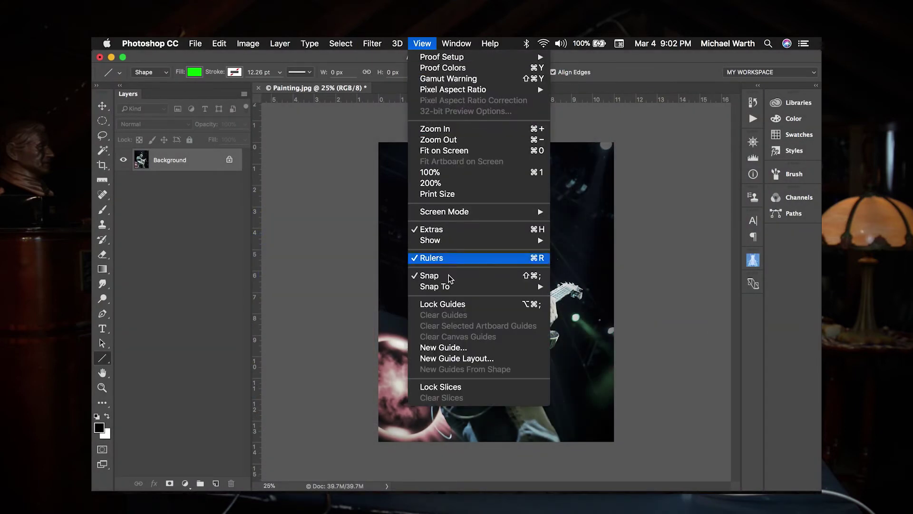
pyautogui.click(449, 360)
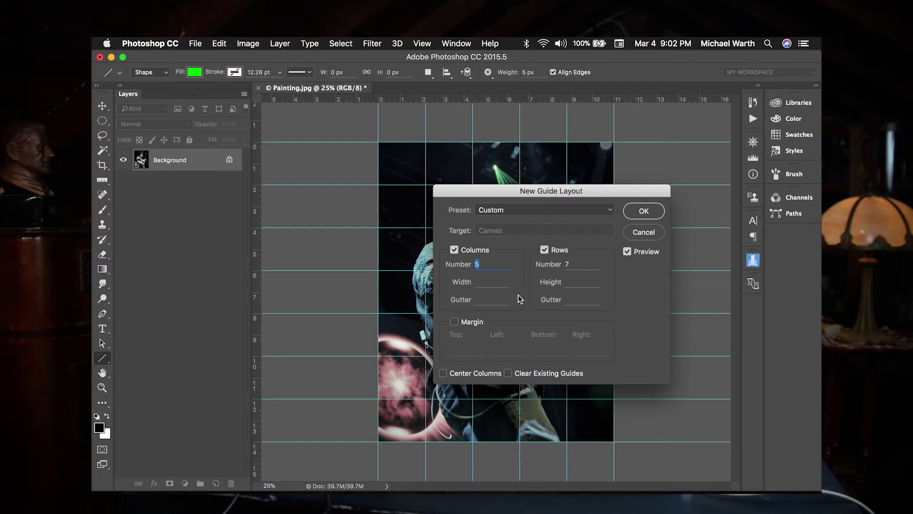
pyautogui.write('11')
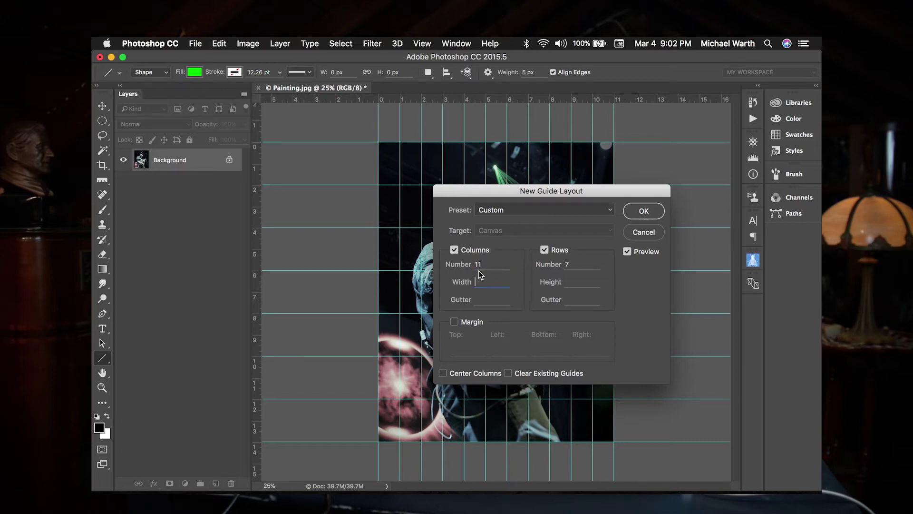
pyautogui.press('Tab')
pyautogui.press('Tab')
pyautogui.write('14')
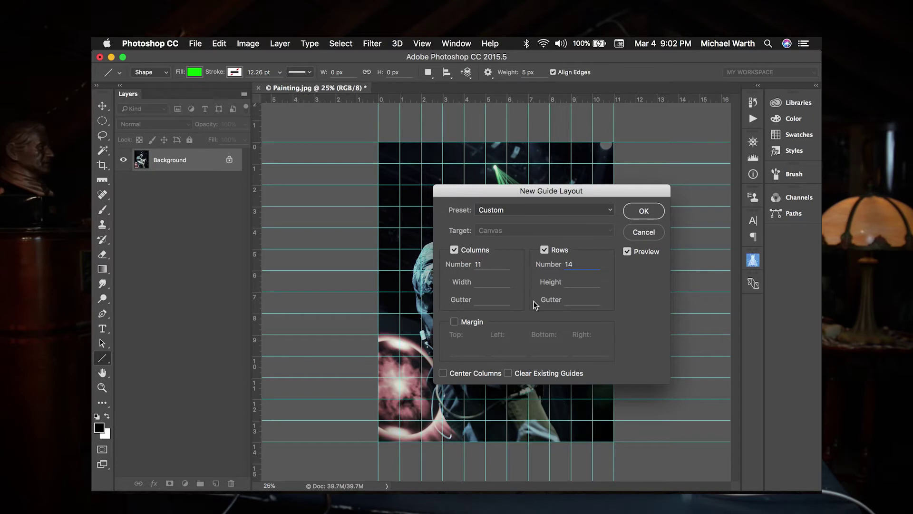
pyautogui.click(644, 211)
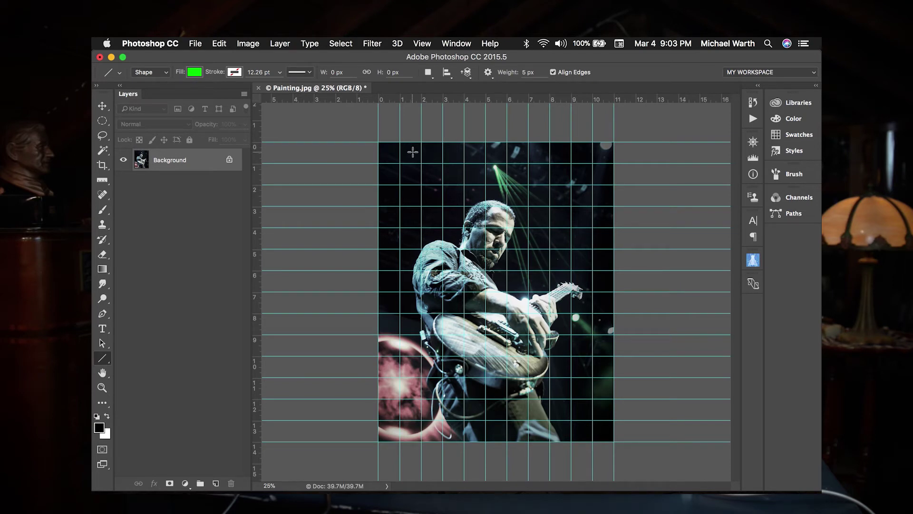
# Step: Draw green 5 px lines along all horizontal guides across the full canvas width, combined on one shape layer
pyautogui.click(379, 142)
pyautogui.moveTo(379, 142); pyautogui.dragTo(613, 142)
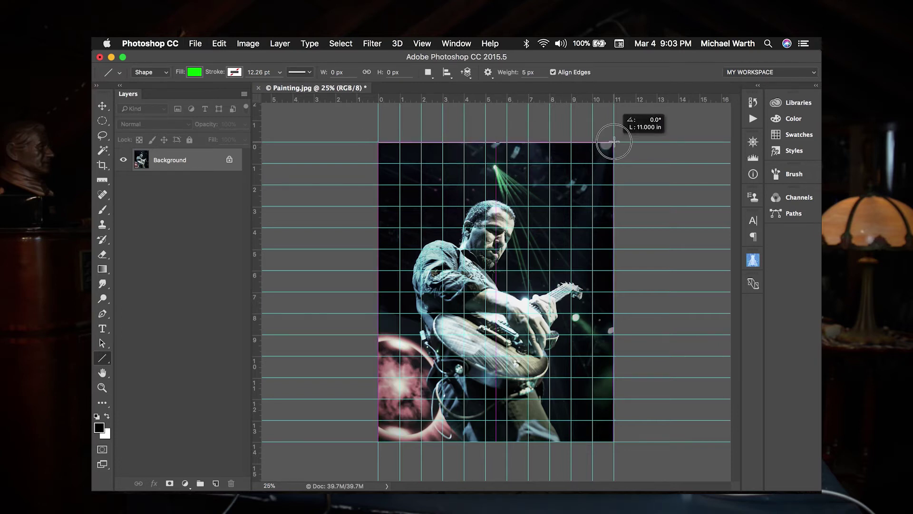
pyautogui.moveTo(614, 141); pyautogui.dragTo(613, 142)
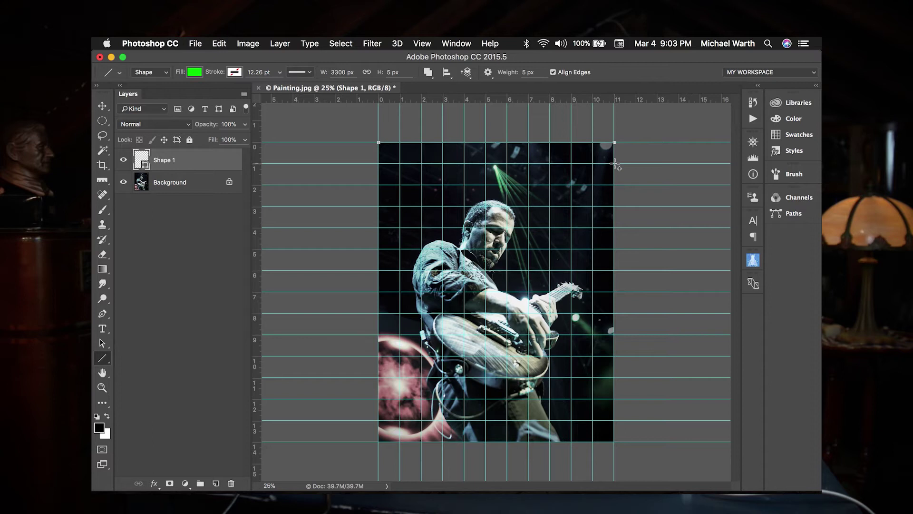
pyautogui.moveTo(615, 164)
pyautogui.mouseDown()
pyautogui.moveTo(468, 179)
pyautogui.moveTo(379, 163)
pyautogui.moveTo(436, 198)
pyautogui.moveTo(610, 189)
pyautogui.moveTo(378, 206)
pyautogui.moveTo(545, 256)
pyautogui.moveTo(591, 241)
pyautogui.moveTo(606, 224)
pyautogui.moveTo(613, 230)
pyautogui.moveTo(612, 247)
pyautogui.moveTo(379, 248)
pyautogui.mouseUp()
pyautogui.moveTo(378, 270); pyautogui.dragTo(613, 271)
pyautogui.moveTo(613, 292); pyautogui.dragTo(379, 292)
pyautogui.moveTo(379, 313)
pyautogui.mouseDown()
pyautogui.moveTo(613, 317)
pyautogui.moveTo(379, 336)
pyautogui.moveTo(614, 356)
pyautogui.moveTo(379, 378)
pyautogui.mouseUp()
pyautogui.moveTo(379, 398); pyautogui.dragTo(613, 399)
pyautogui.moveTo(613, 420)
pyautogui.mouseDown()
pyautogui.moveTo(430, 396)
pyautogui.moveTo(379, 421)
pyautogui.mouseUp()
pyautogui.moveTo(378, 442)
pyautogui.mouseDown()
pyautogui.moveTo(612, 432)
pyautogui.moveTo(613, 442)
pyautogui.mouseUp()
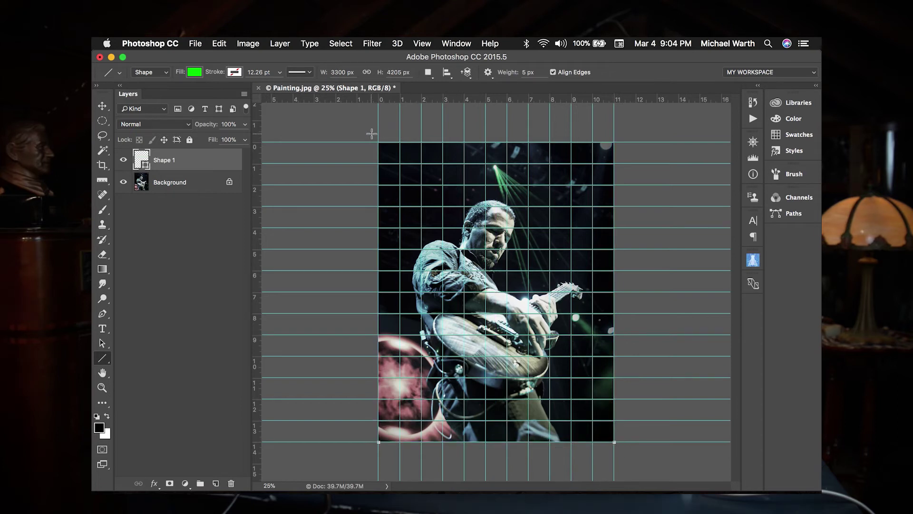
# Step: Add green 5 px lines along all vertical guides over the full canvas height on the same shape layer
pyautogui.moveTo(377, 141)
pyautogui.mouseDown()
pyautogui.moveTo(366, 326)
pyautogui.moveTo(373, 422)
pyautogui.moveTo(379, 442)
pyautogui.moveTo(398, 313)
pyautogui.moveTo(400, 125)
pyautogui.moveTo(423, 242)
pyautogui.moveTo(422, 441)
pyautogui.mouseUp()
pyautogui.moveTo(443, 442)
pyautogui.mouseDown()
pyautogui.moveTo(443, 142)
pyautogui.moveTo(464, 442)
pyautogui.mouseUp()
pyautogui.moveTo(486, 441); pyautogui.dragTo(485, 142)
pyautogui.moveTo(507, 143); pyautogui.dragTo(507, 441)
pyautogui.moveTo(528, 442)
pyautogui.mouseDown()
pyautogui.moveTo(527, 143)
pyautogui.moveTo(550, 441)
pyautogui.moveTo(571, 142)
pyautogui.mouseUp()
pyautogui.moveTo(592, 142); pyautogui.dragTo(592, 442)
pyautogui.moveTo(614, 441); pyautogui.dragTo(614, 143)
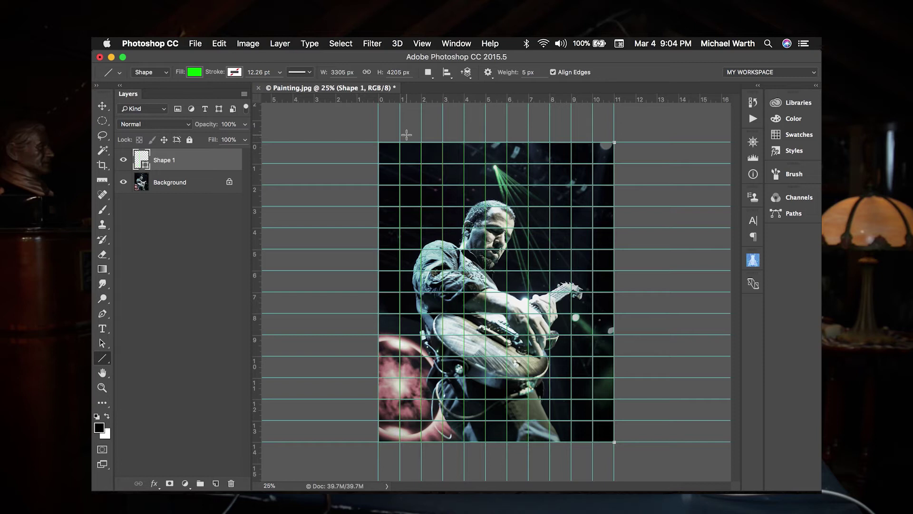
# Step: Clear all guides from the canvas, keeping only the drawn grid lines
pyautogui.click(423, 44)
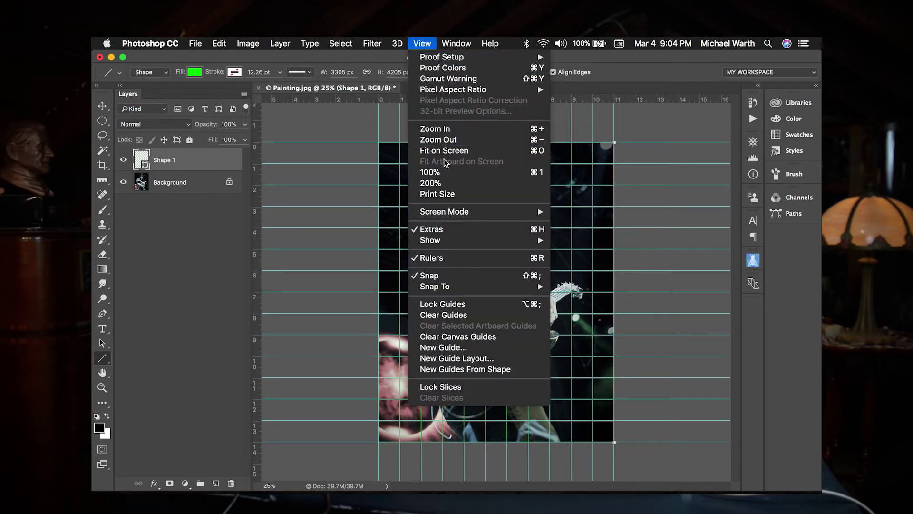
pyautogui.click(443, 316)
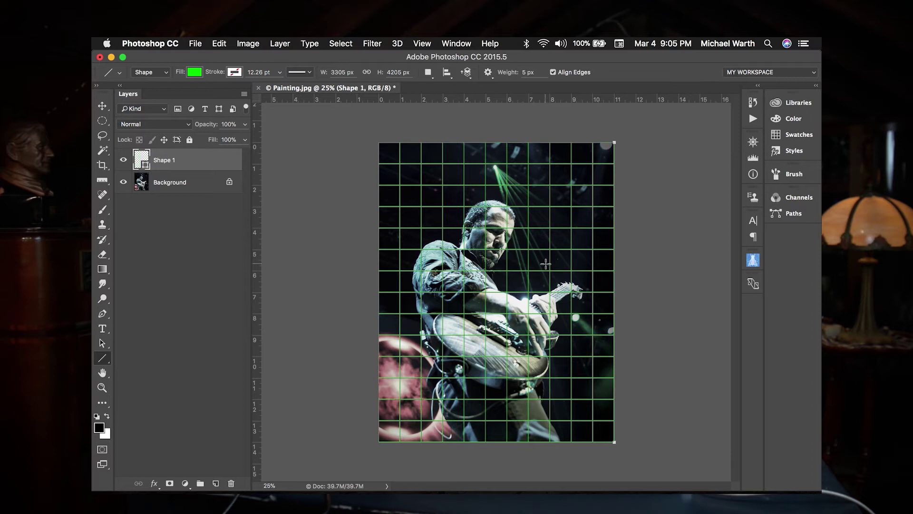
# Step: Toggle the grid layer's visibility to compare the photo with and without lines, and select the Background layer
pyautogui.click(123, 160)
pyautogui.click(123, 160)
pyautogui.click(123, 160)
pyautogui.click(123, 161)
pyautogui.click(123, 161)
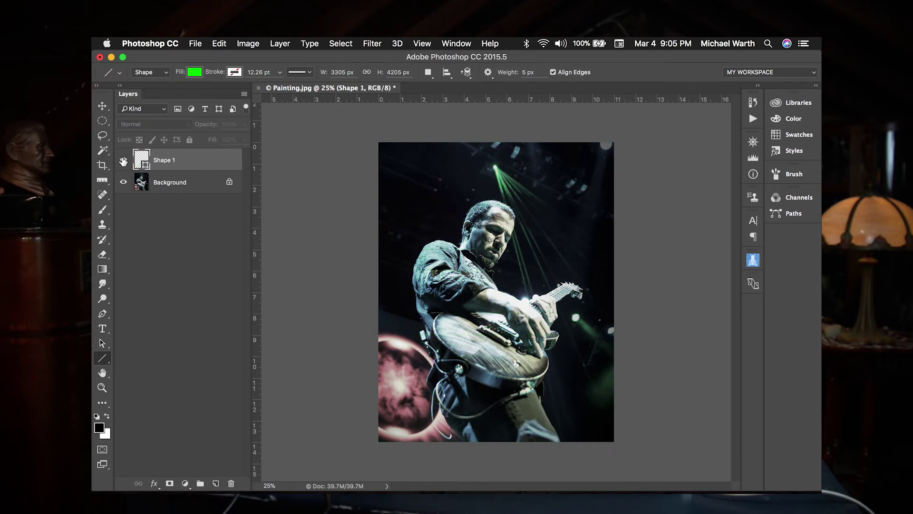
pyautogui.click(123, 161)
pyautogui.click(183, 186)
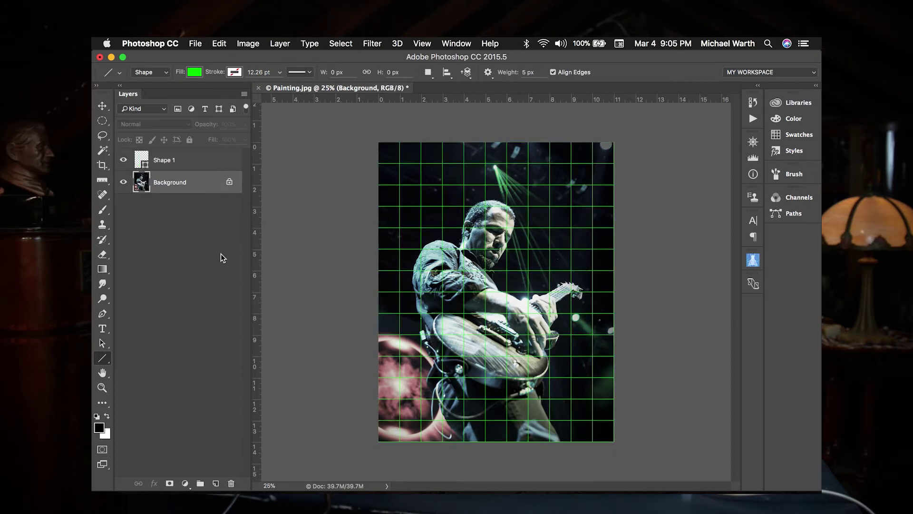
# Step: Lower the grid shape layer's opacity to about 62%, and select the Background layer
pyautogui.click(171, 161)
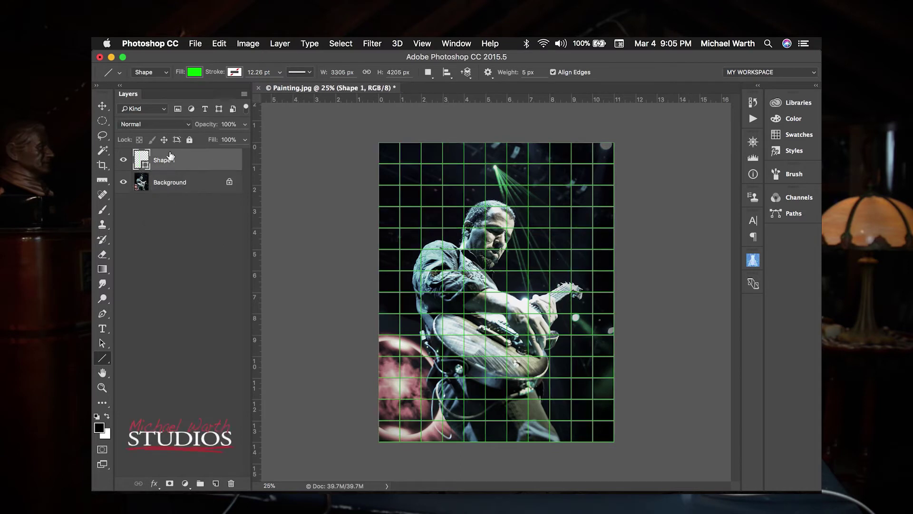
pyautogui.moveTo(206, 125); pyautogui.dragTo(178, 128)
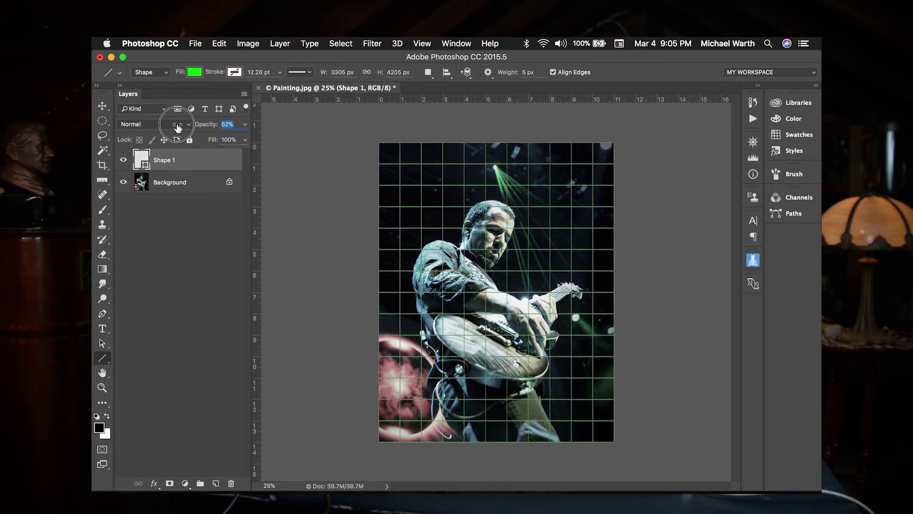
pyautogui.click(189, 183)
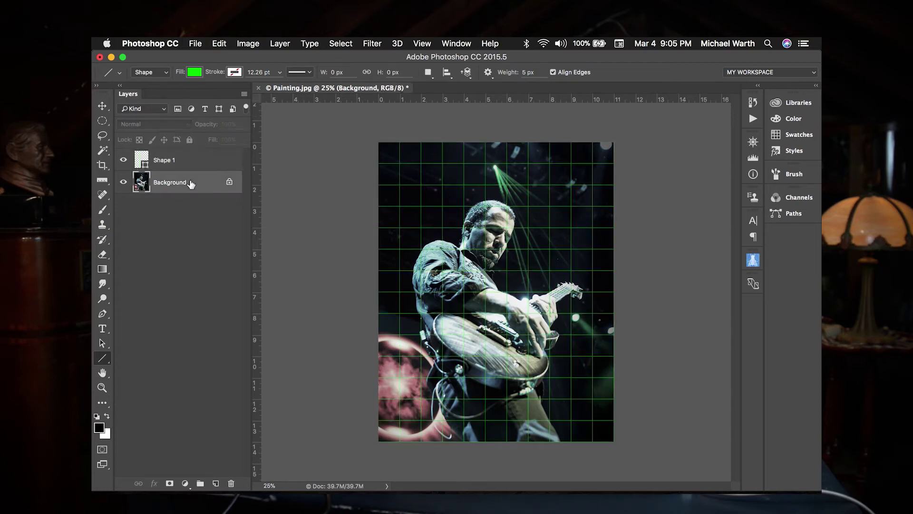
# Step: Measure the vertical distance from the top of the guitarist's head to the grid line just below it with the Ruler tool
pyautogui.click(108, 387)
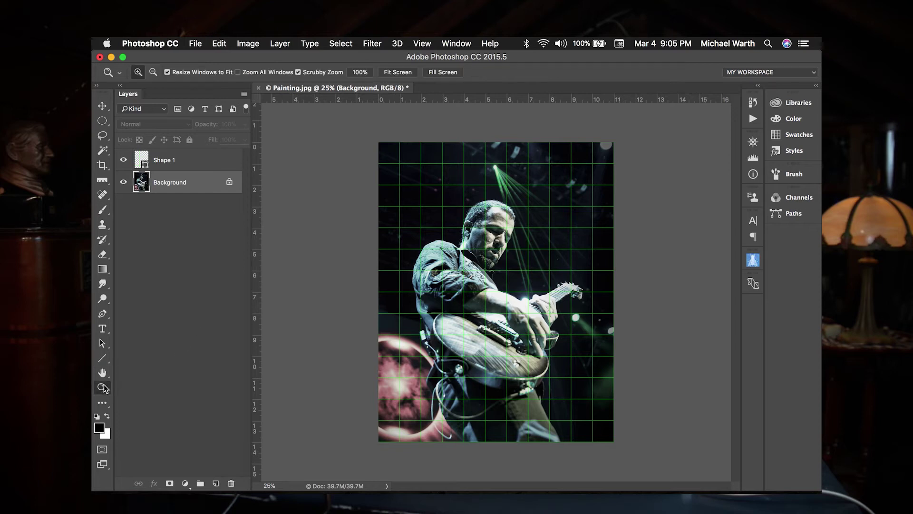
pyautogui.click(502, 212)
pyautogui.click(503, 209)
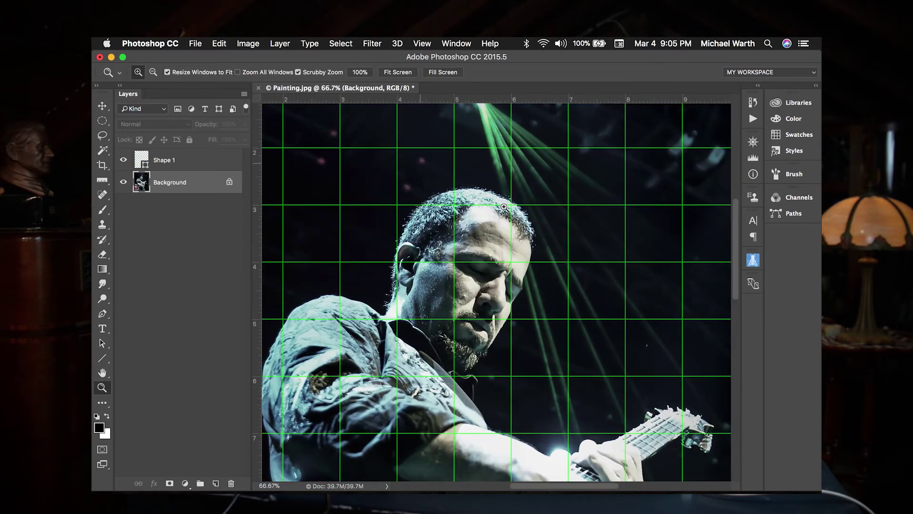
pyautogui.click(507, 258)
pyautogui.click(507, 259)
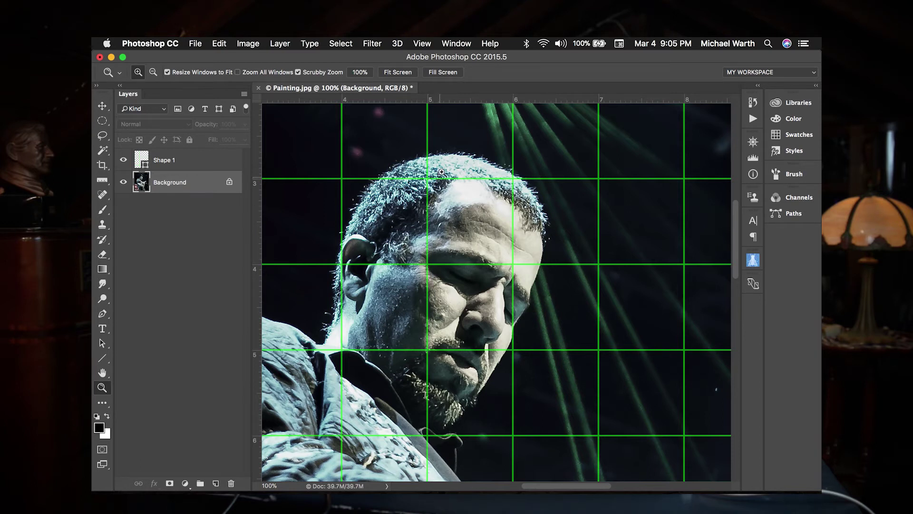
pyautogui.moveTo(465, 200); pyautogui.dragTo(461, 243)
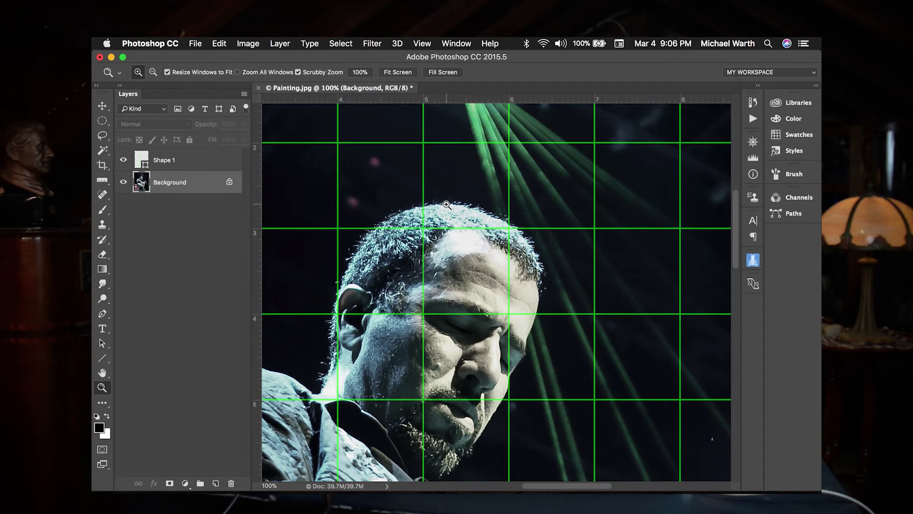
pyautogui.click(103, 183)
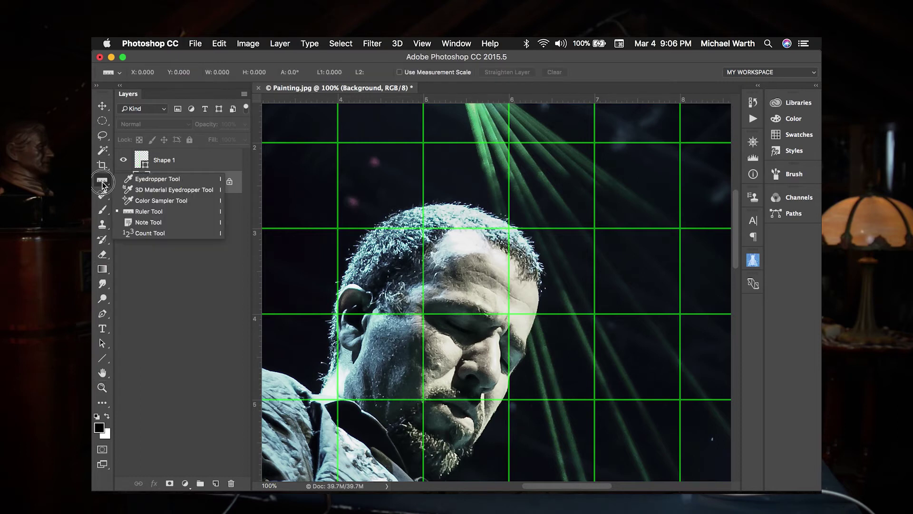
pyautogui.click(146, 213)
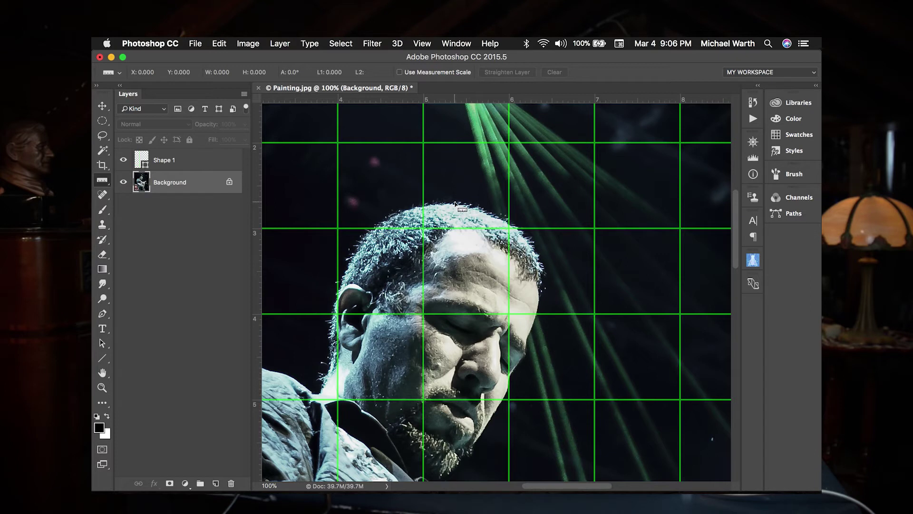
pyautogui.moveTo(455, 204); pyautogui.dragTo(454, 229)
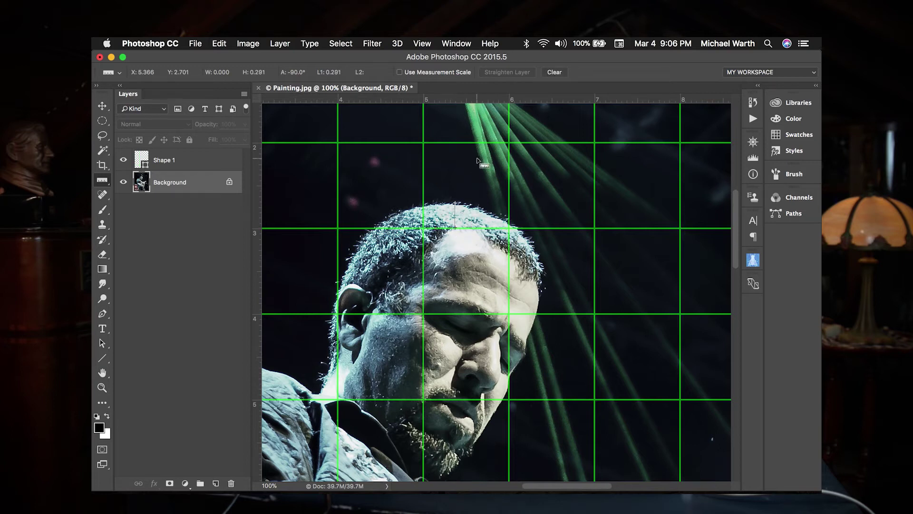
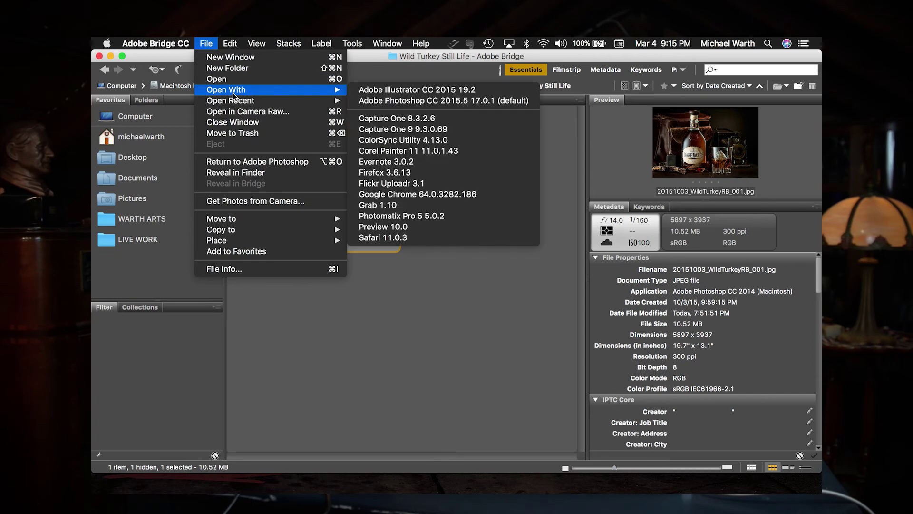
# Step: In Adobe Bridge, duplicate the photo 20151003_WildTurkeyRB_001.jpg within the Wild Turkey Still Life folder
pyautogui.moveTo(256, 45)
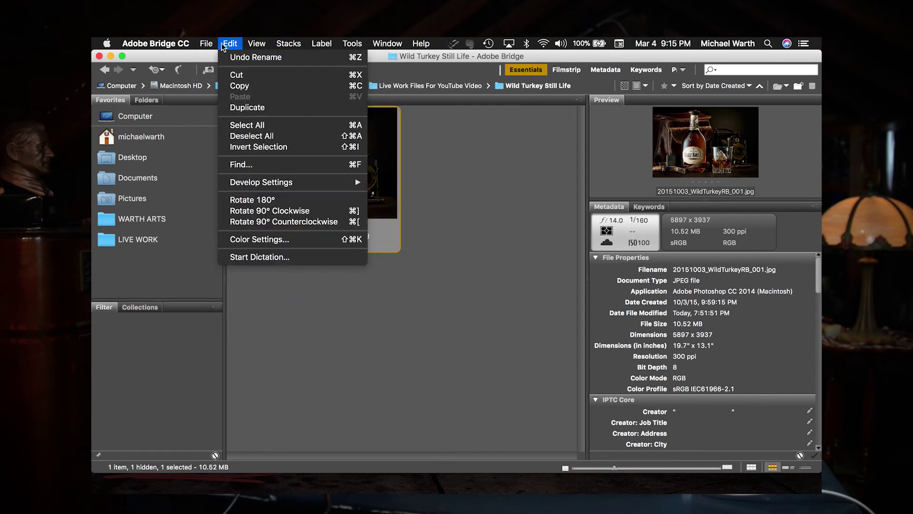
pyautogui.moveTo(216, 46)
pyautogui.click(287, 199)
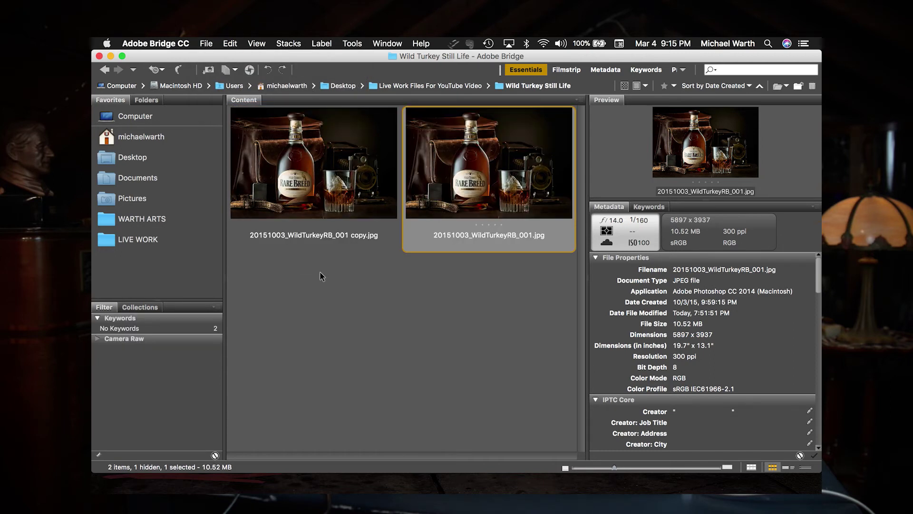
# Step: Rename the copied photo as Wild Turkey Painting.jpg and open it in Photoshop
pyautogui.click(304, 236)
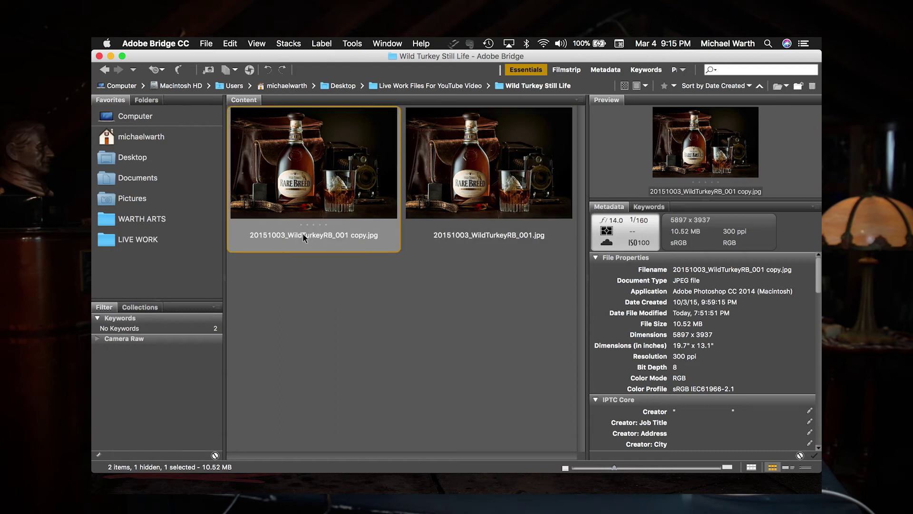
pyautogui.doubleClick(302, 233)
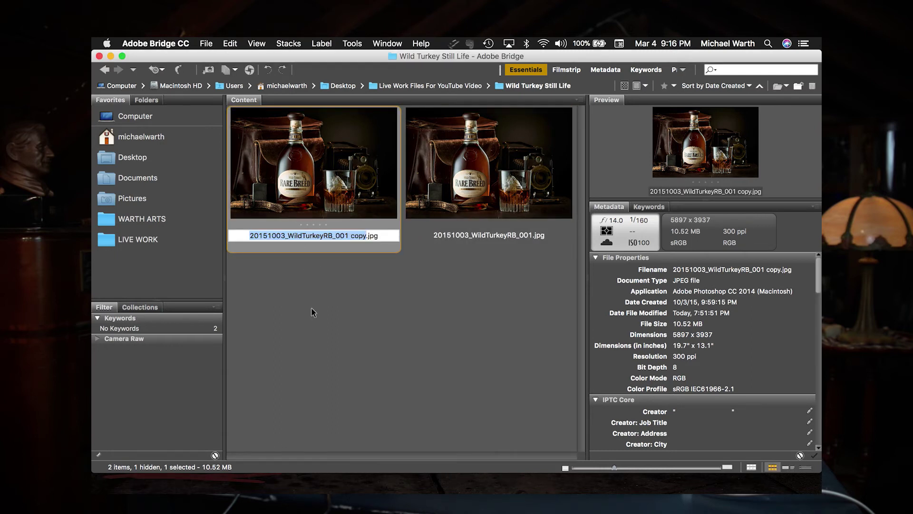
pyautogui.write('Wild Tur')
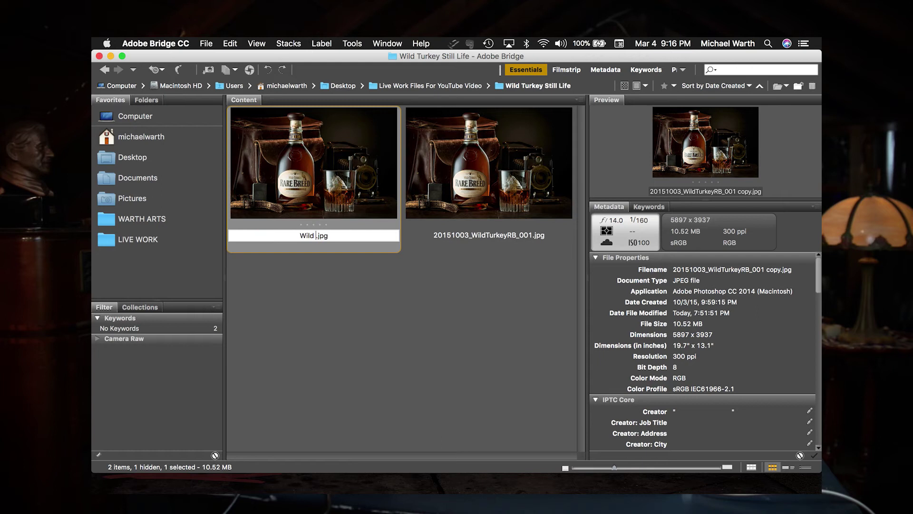
pyautogui.write('key Painting')
pyautogui.press('Return')
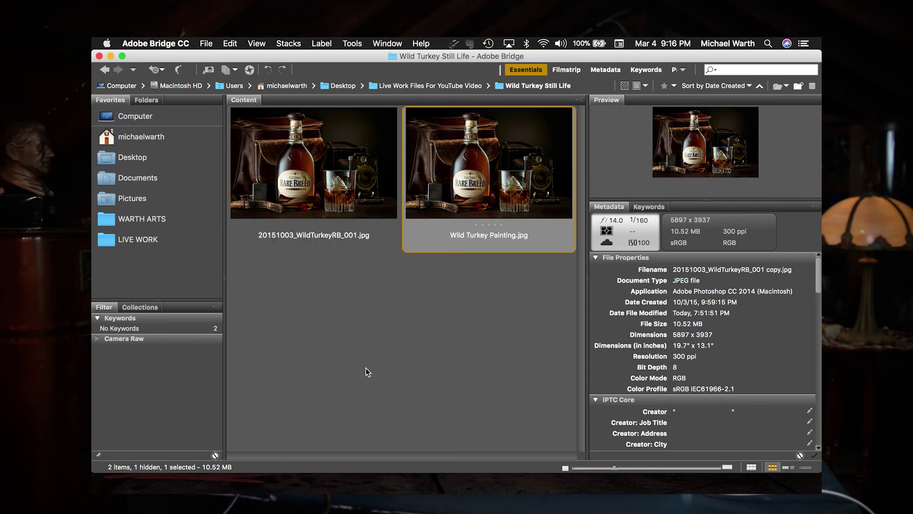
pyautogui.click(355, 349)
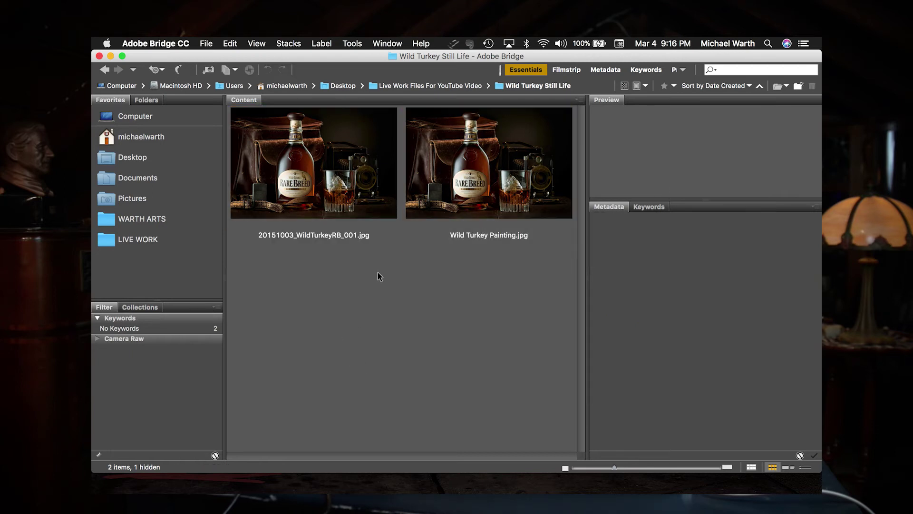
pyautogui.doubleClick(486, 157)
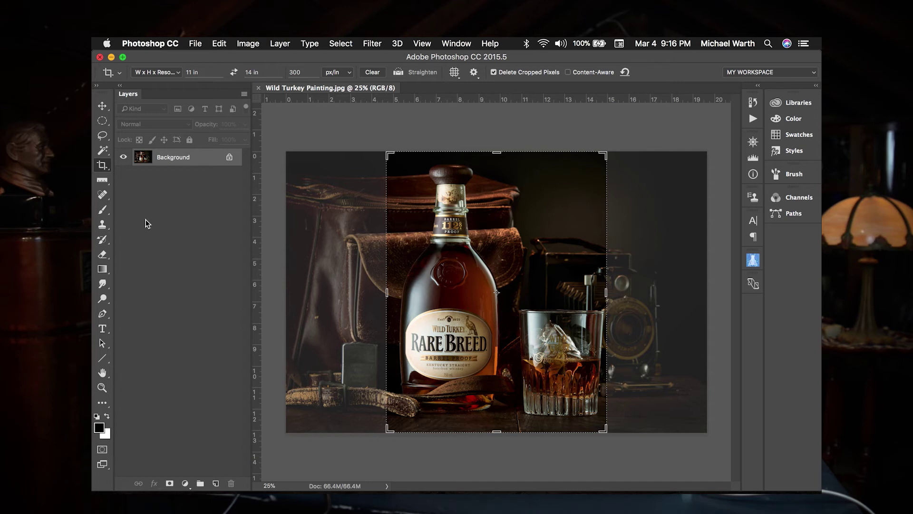
pyautogui.click(193, 73)
pyautogui.write('24')
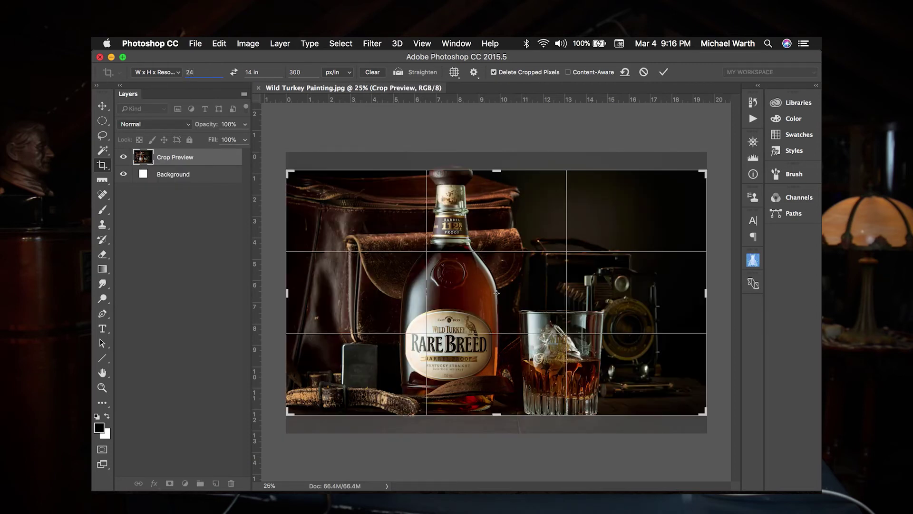
pyautogui.press('Tab')
# Step: Set the crop size to 18 in wide by 12 in high, keeping the resolution at 300 px/in
pyautogui.doubleClick(189, 72)
pyautogui.write('18')
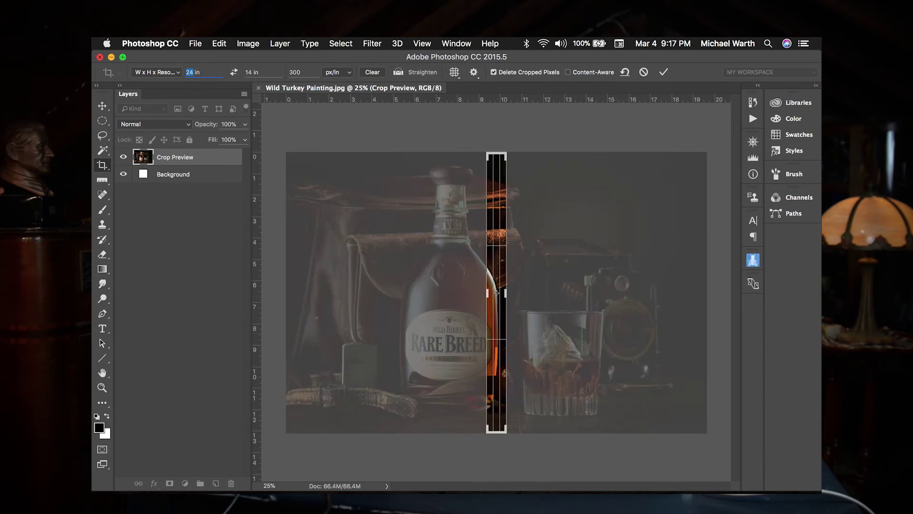
pyautogui.press('Tab')
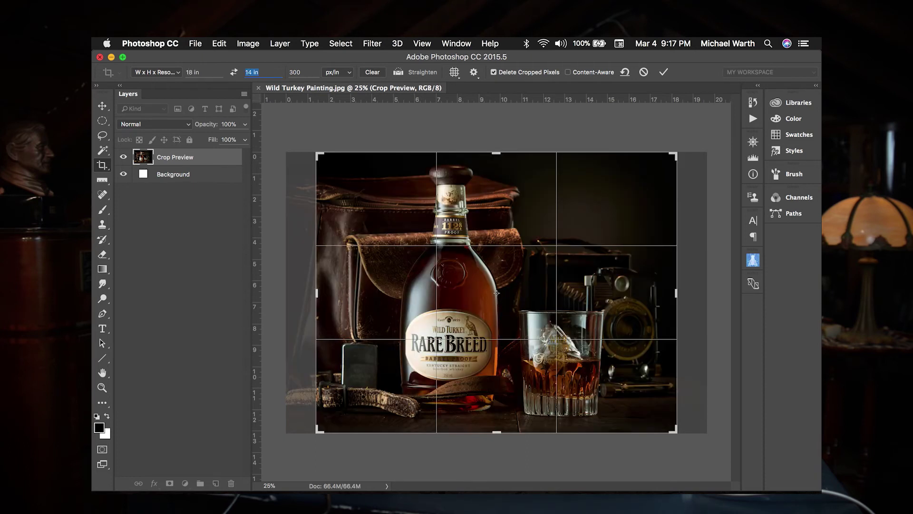
pyautogui.write('12')
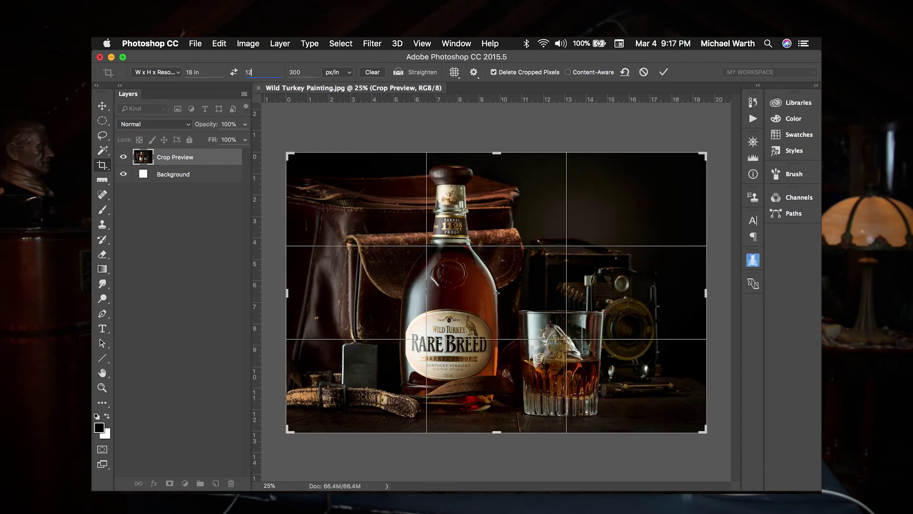
pyautogui.press('Tab')
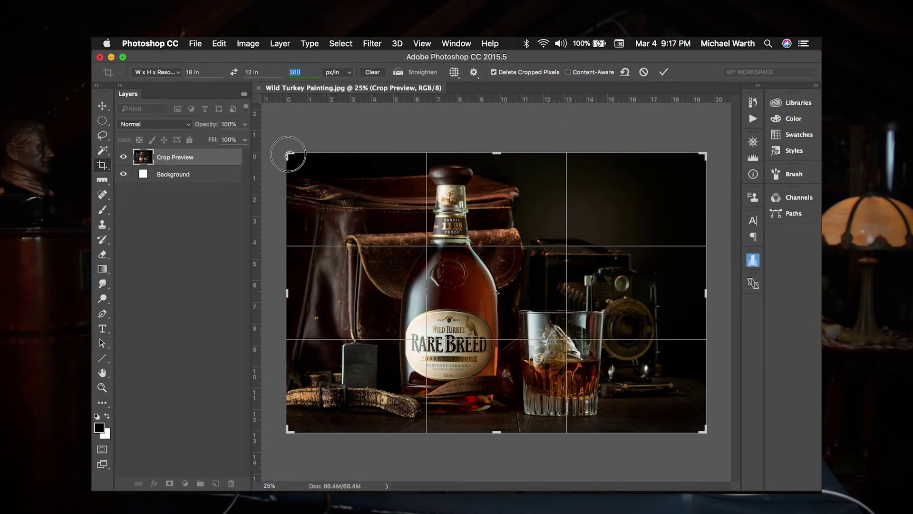
# Step: Resize the crop frame to fit the whole still-life photo and apply the crop
pyautogui.moveTo(285, 152); pyautogui.dragTo(272, 144)
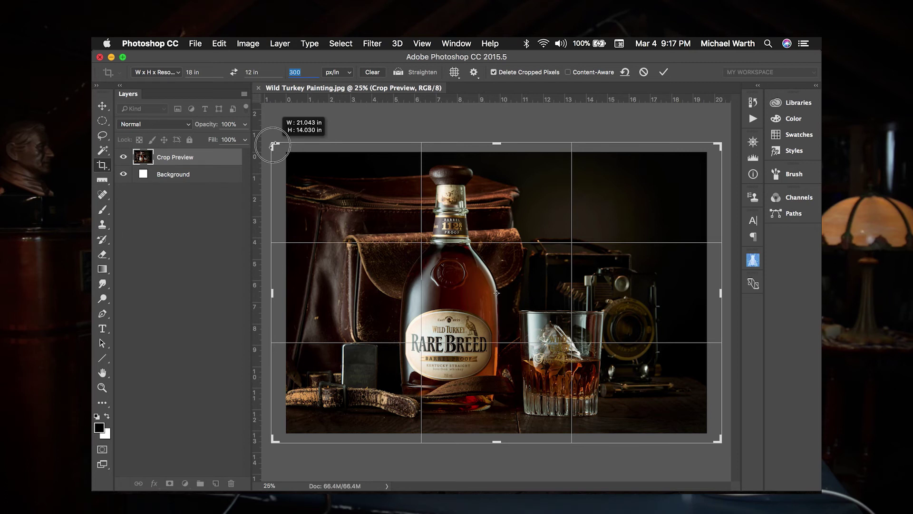
pyautogui.moveTo(272, 145)
pyautogui.mouseDown()
pyautogui.moveTo(329, 169)
pyautogui.moveTo(290, 164)
pyautogui.moveTo(270, 149)
pyautogui.moveTo(283, 156)
pyautogui.mouseUp()
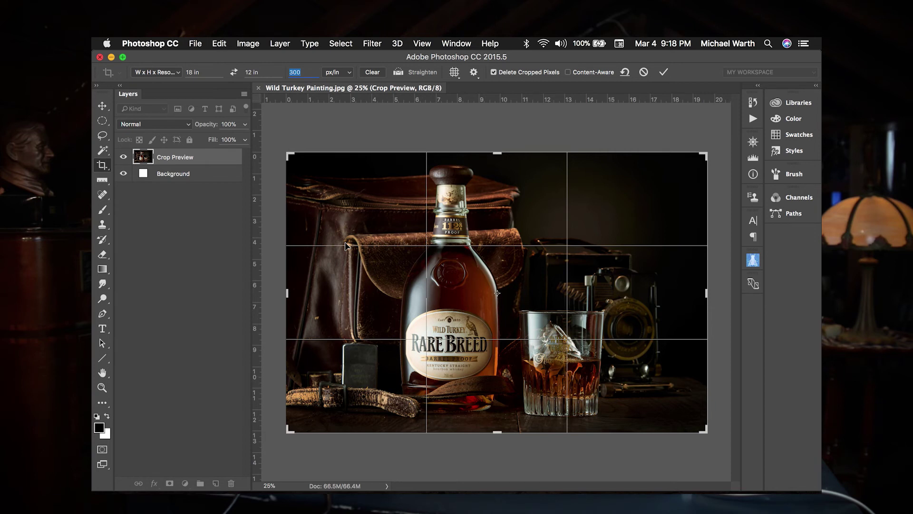
pyautogui.click(663, 71)
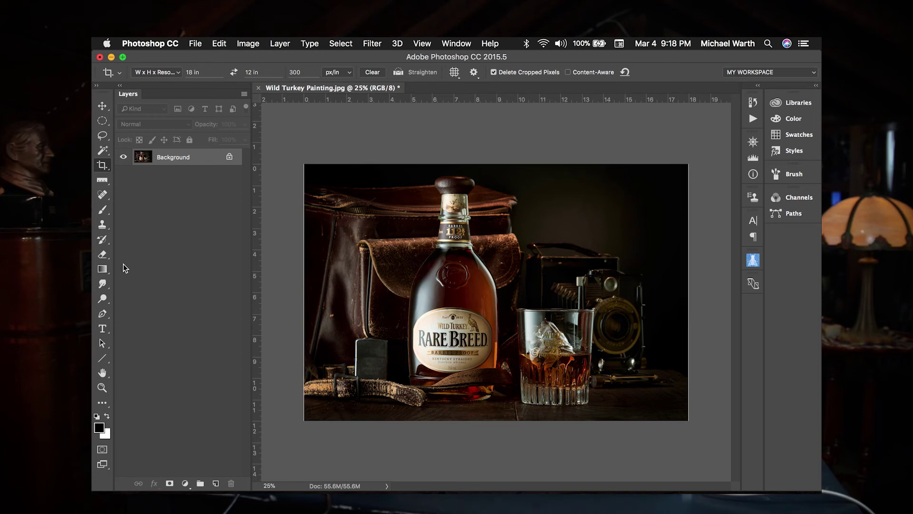
# Step: Create a new guide layout on the canvas with 9 columns and 6 rows
pyautogui.click(425, 44)
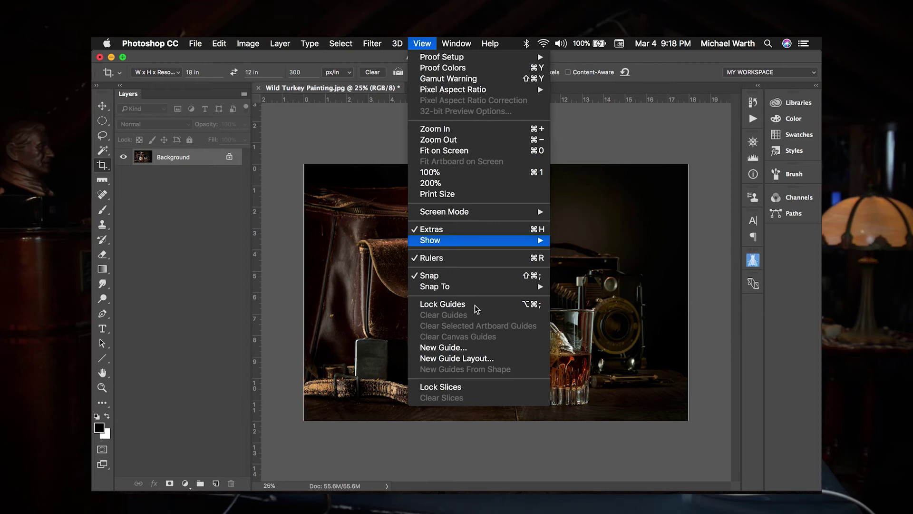
pyautogui.click(466, 360)
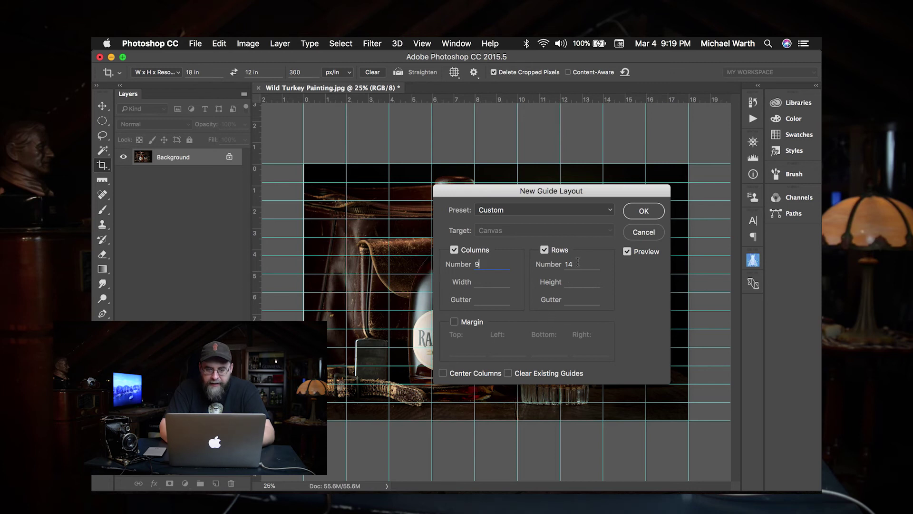
pyautogui.write('6')
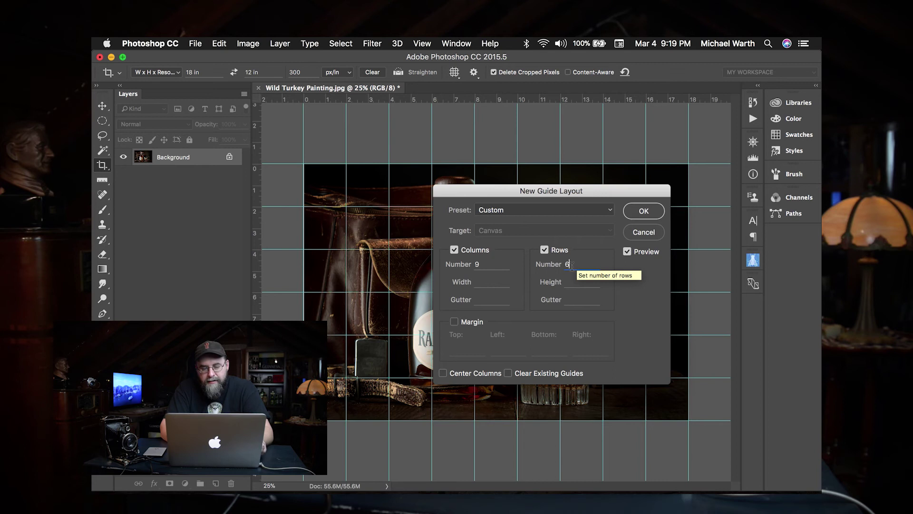
pyautogui.press('Tab')
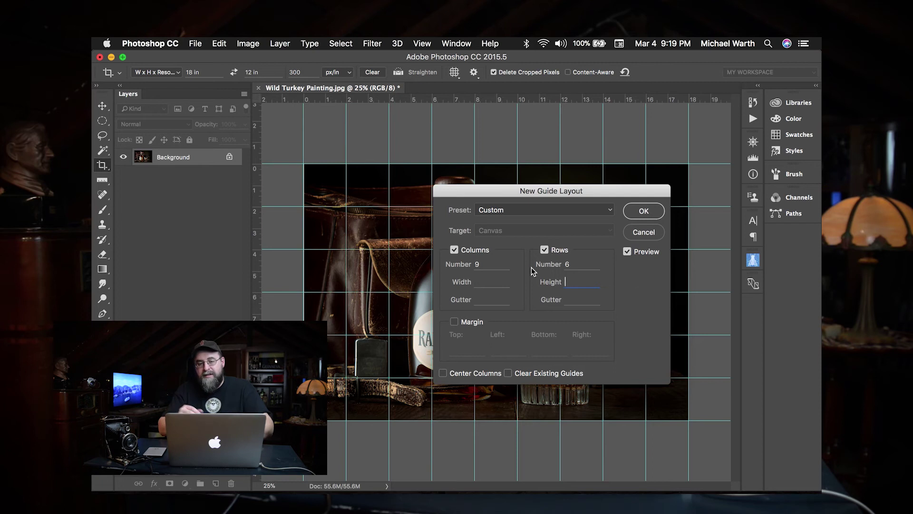
pyautogui.click(644, 212)
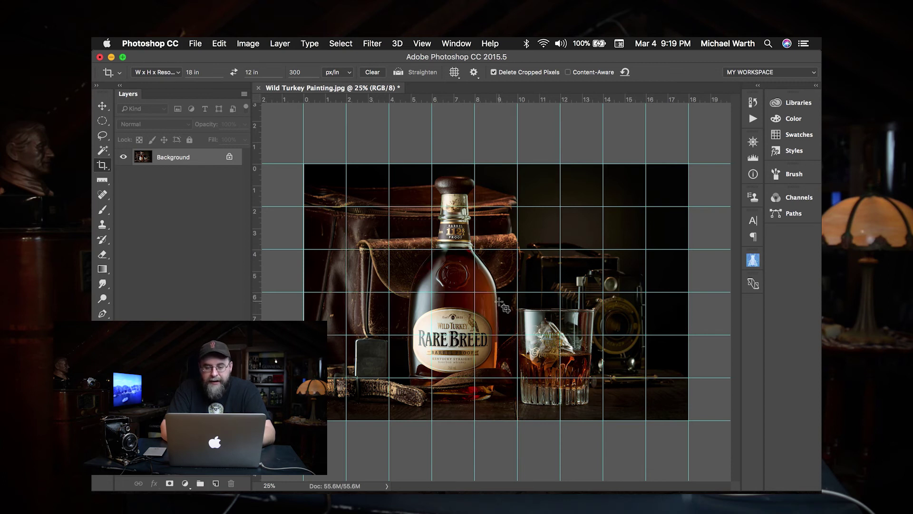
# Step: Try placing an extra vertical guide at about 9.11 in beside the bottle label, and remove it from the canvas
pyautogui.press('z')
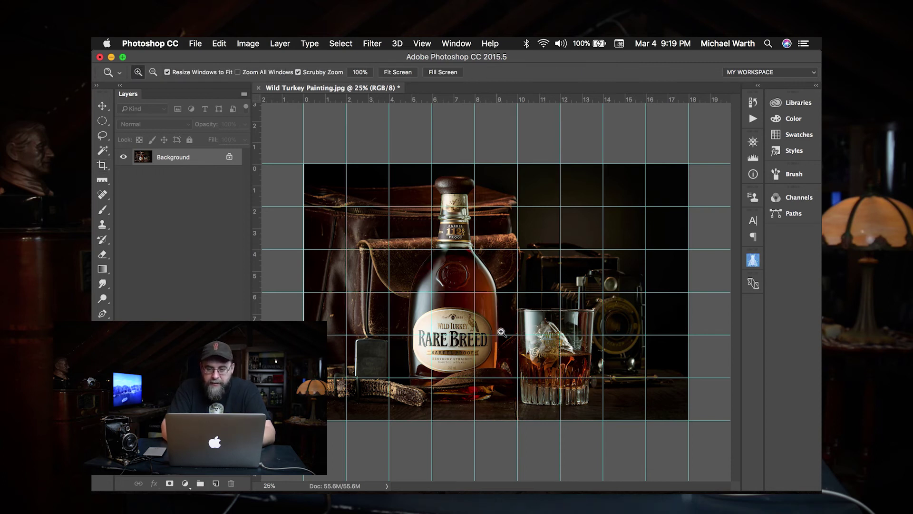
pyautogui.click(453, 336)
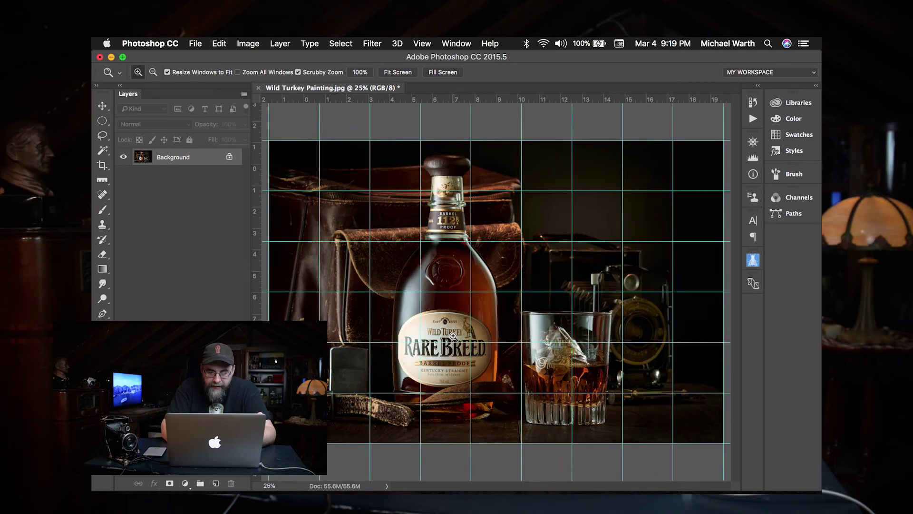
pyautogui.click(453, 336)
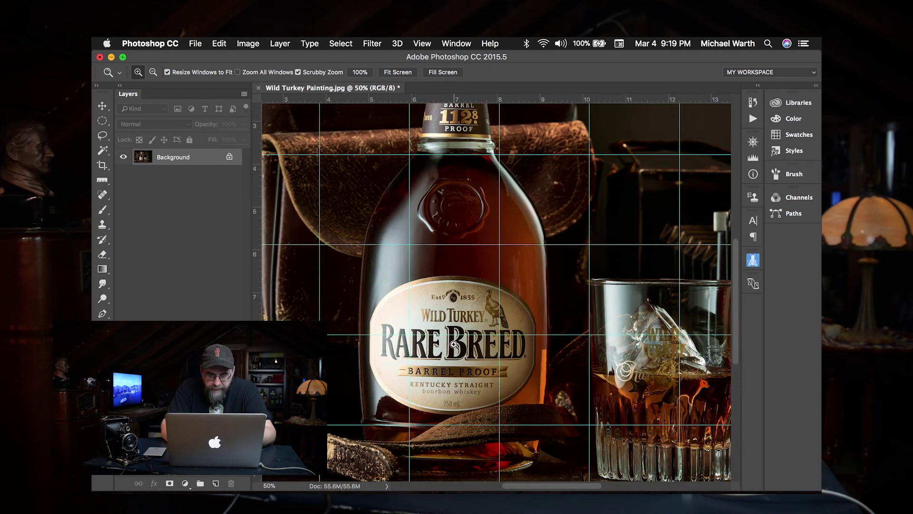
pyautogui.click(455, 350)
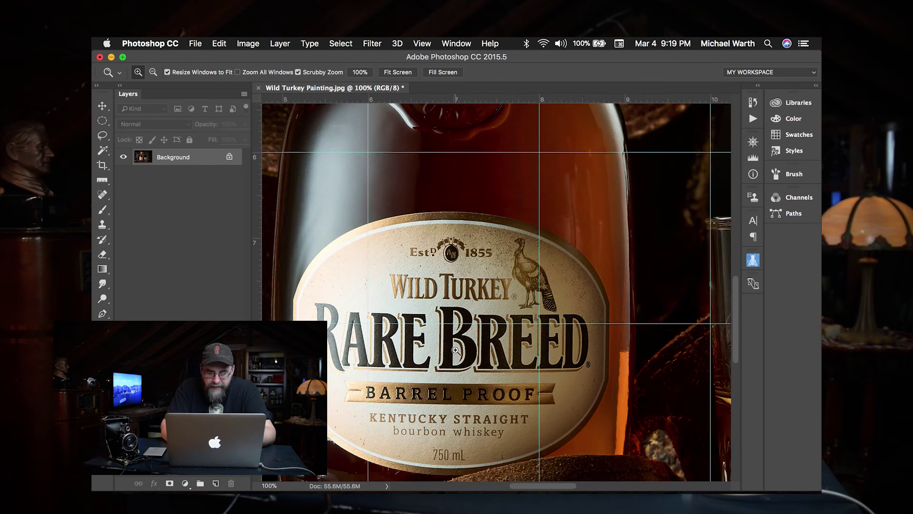
pyautogui.scroll(-3, 455, 350)
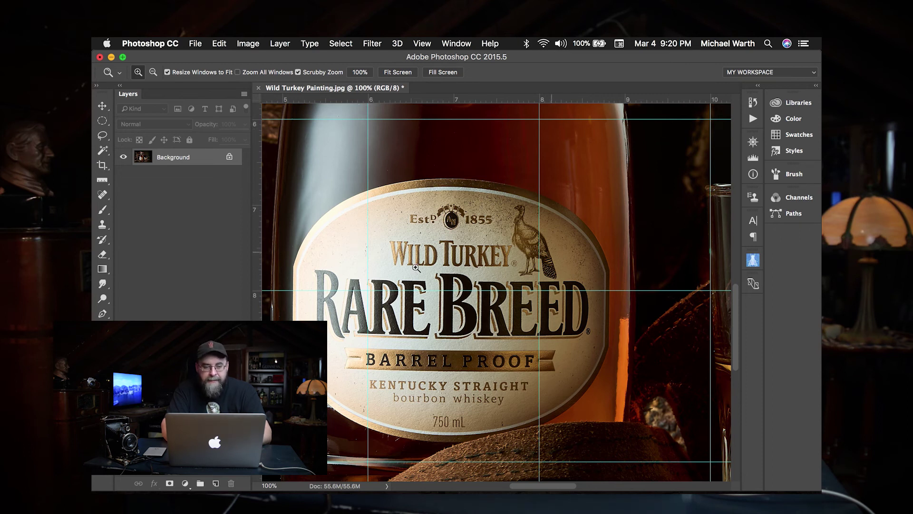
pyautogui.moveTo(257, 290); pyautogui.dragTo(635, 303)
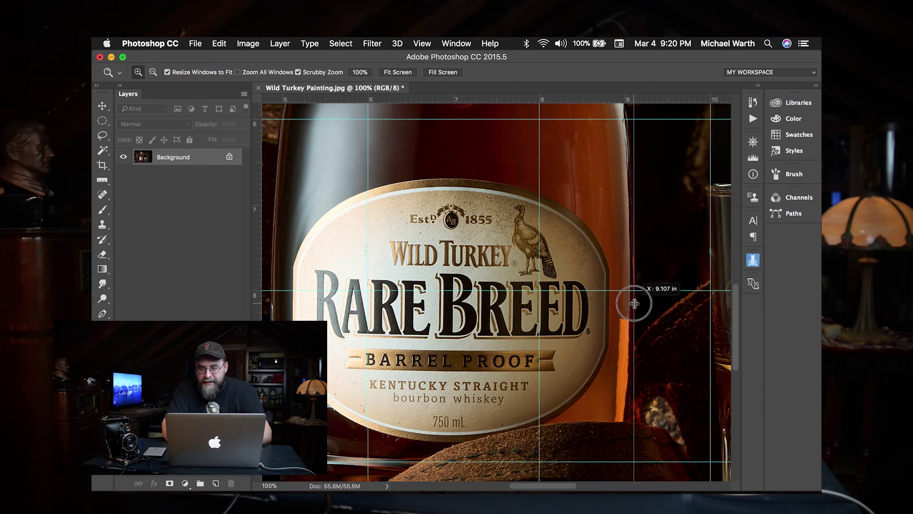
pyautogui.moveTo(635, 303); pyautogui.dragTo(635, 303)
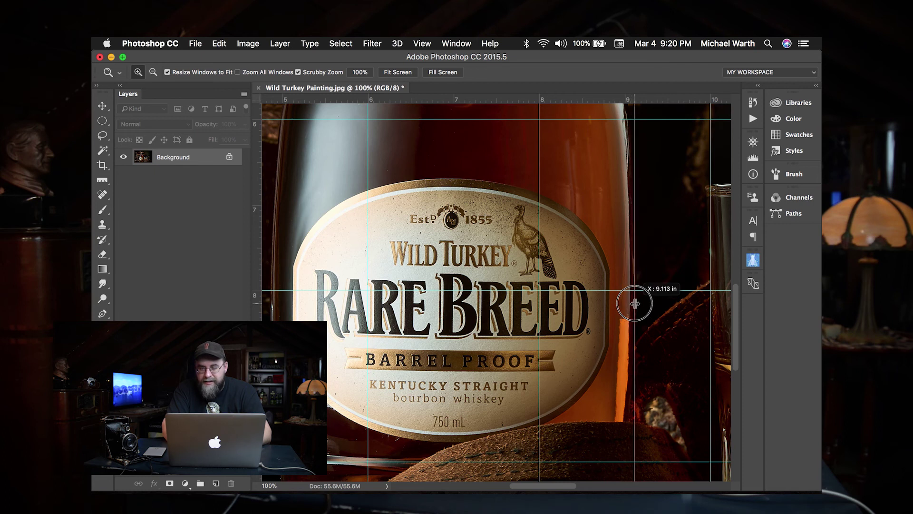
pyautogui.moveTo(635, 304); pyautogui.dragTo(257, 307)
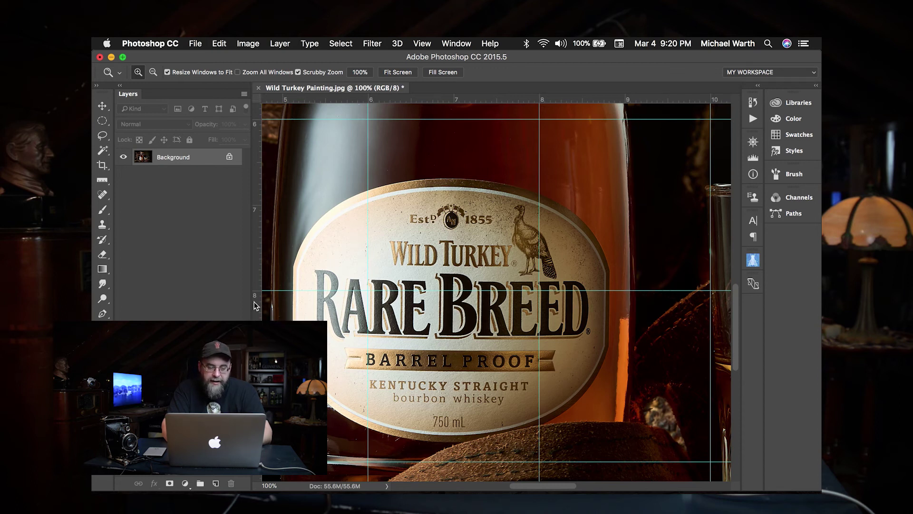
pyautogui.click(395, 72)
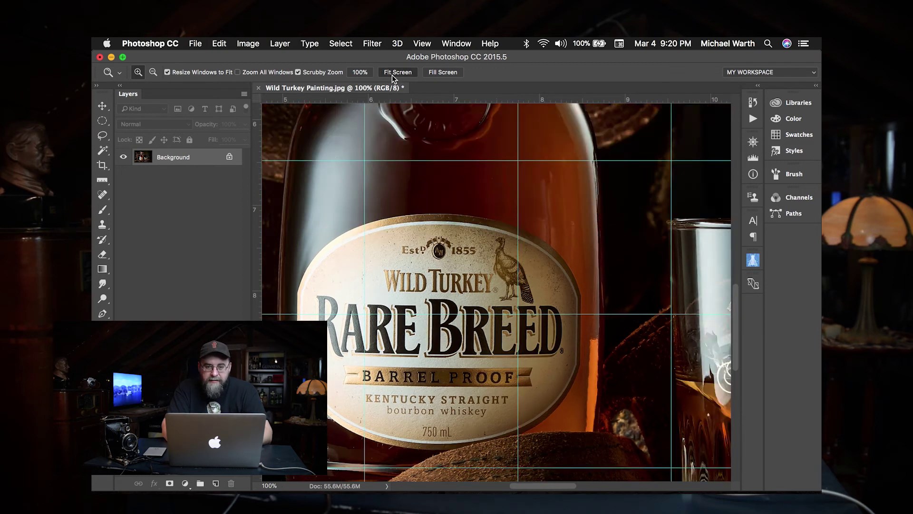
pyautogui.keyDown('alt'); pyautogui.click(423, 140); pyautogui.keyUp('alt')
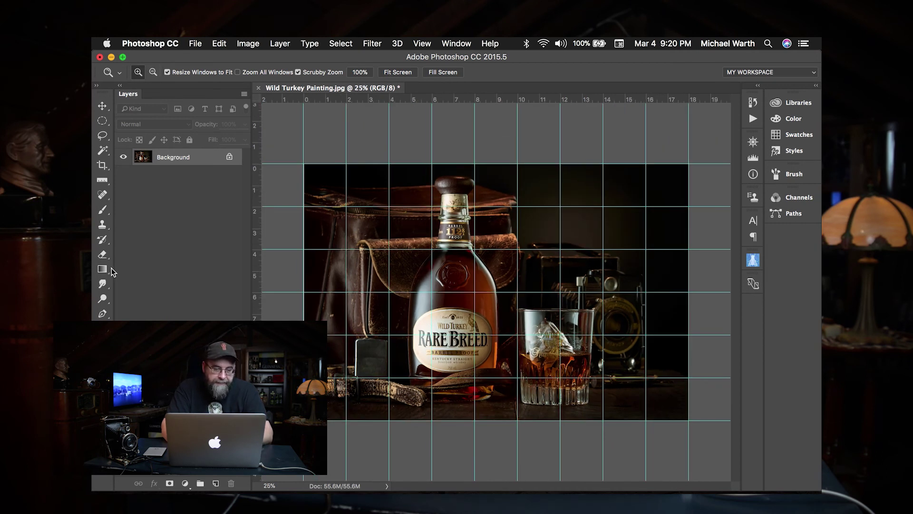
# Step: Draw green 5 px vertical lines with the Line tool along every vertical guide over the full image height
pyautogui.click(102, 359)
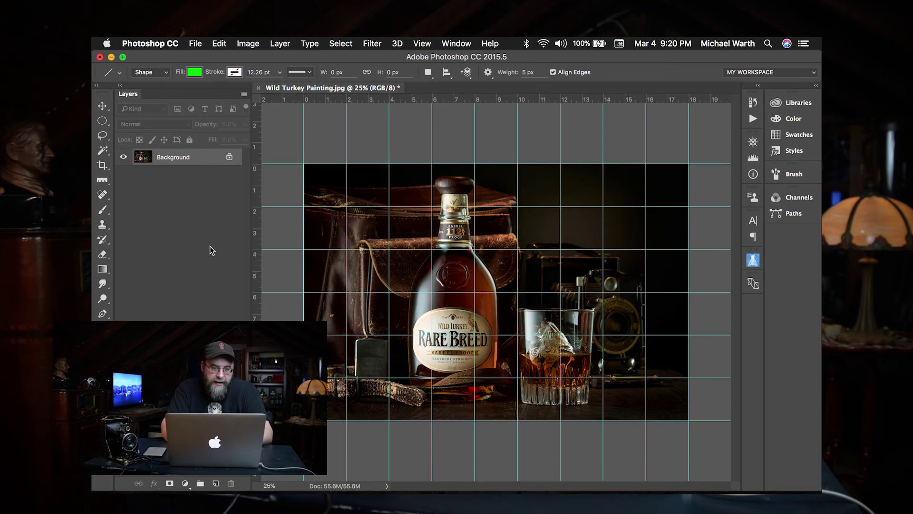
pyautogui.moveTo(303, 165)
pyautogui.mouseDown()
pyautogui.moveTo(303, 420)
pyautogui.moveTo(348, 262)
pyautogui.moveTo(346, 165)
pyautogui.moveTo(389, 420)
pyautogui.mouseUp()
pyautogui.moveTo(431, 421); pyautogui.dragTo(431, 165)
pyautogui.moveTo(475, 165)
pyautogui.mouseDown()
pyautogui.moveTo(475, 420)
pyautogui.moveTo(517, 164)
pyautogui.mouseUp()
pyautogui.moveTo(560, 165); pyautogui.dragTo(560, 420)
pyautogui.moveTo(603, 421); pyautogui.dragTo(603, 165)
pyautogui.moveTo(645, 165)
pyautogui.mouseDown()
pyautogui.moveTo(646, 420)
pyautogui.moveTo(685, 164)
pyautogui.mouseUp()
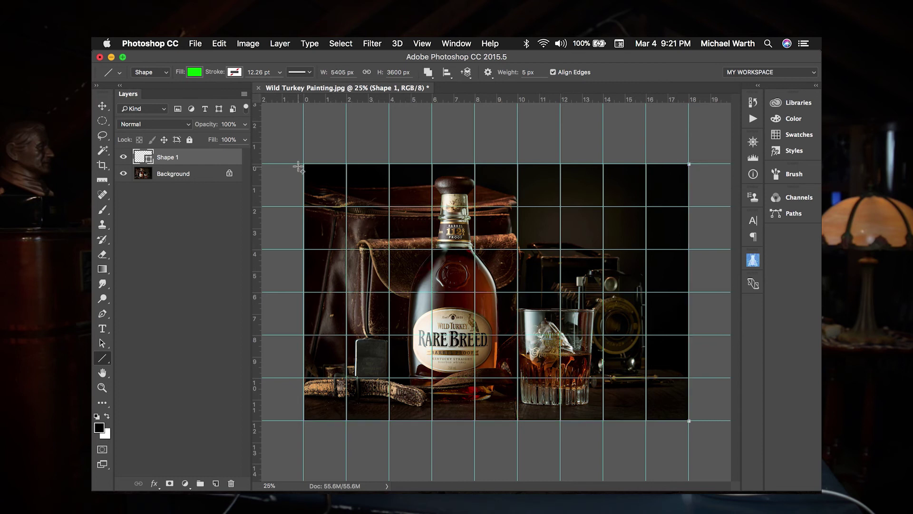
# Step: Draw green 5 px horizontal lines along all seven horizontal guides across the full image width on the same shape layer
pyautogui.moveTo(304, 164); pyautogui.dragTo(689, 164)
pyautogui.moveTo(688, 207); pyautogui.dragTo(303, 206)
pyautogui.moveTo(303, 249); pyautogui.dragTo(689, 249)
pyautogui.moveTo(688, 292); pyautogui.dragTo(304, 292)
pyautogui.moveTo(304, 335); pyautogui.dragTo(689, 335)
pyautogui.moveTo(688, 378); pyautogui.dragTo(304, 378)
pyautogui.moveTo(304, 421); pyautogui.dragTo(689, 421)
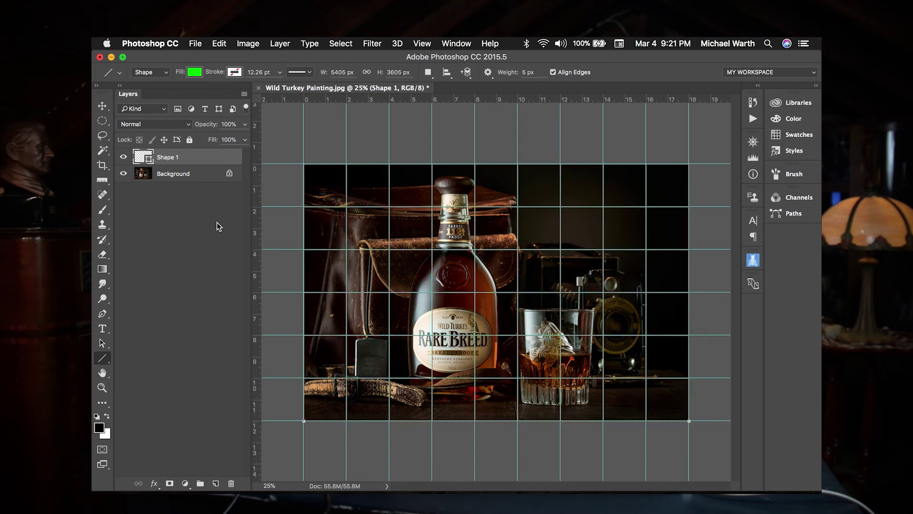
# Step: Clear all guides from the canvas and make Background the active layer
pyautogui.click(421, 43)
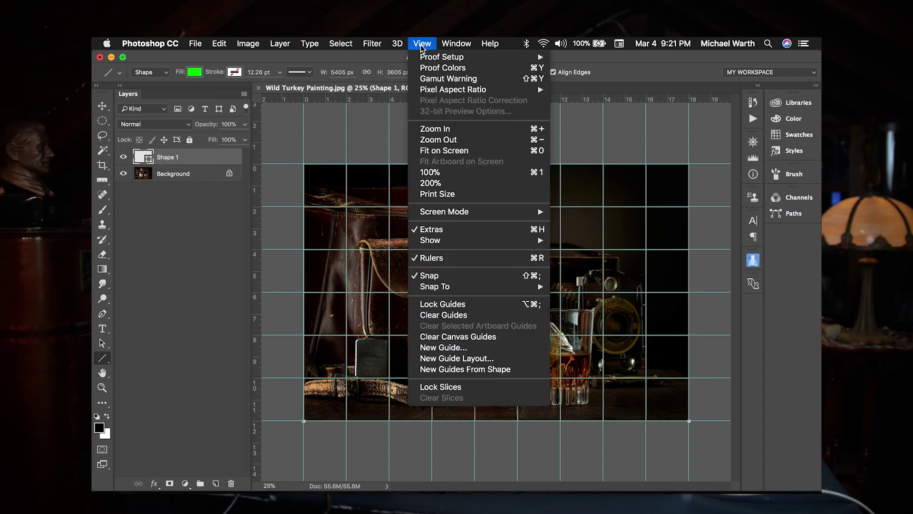
pyautogui.click(445, 314)
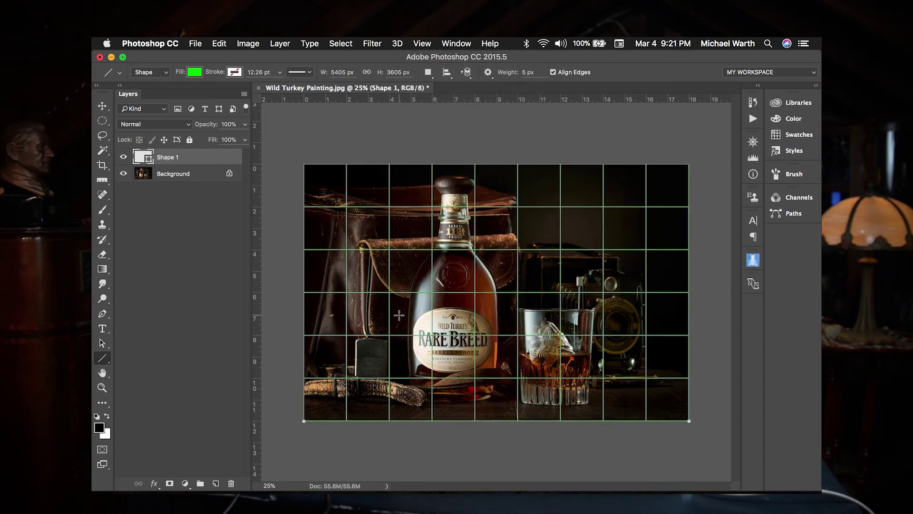
pyautogui.click(201, 175)
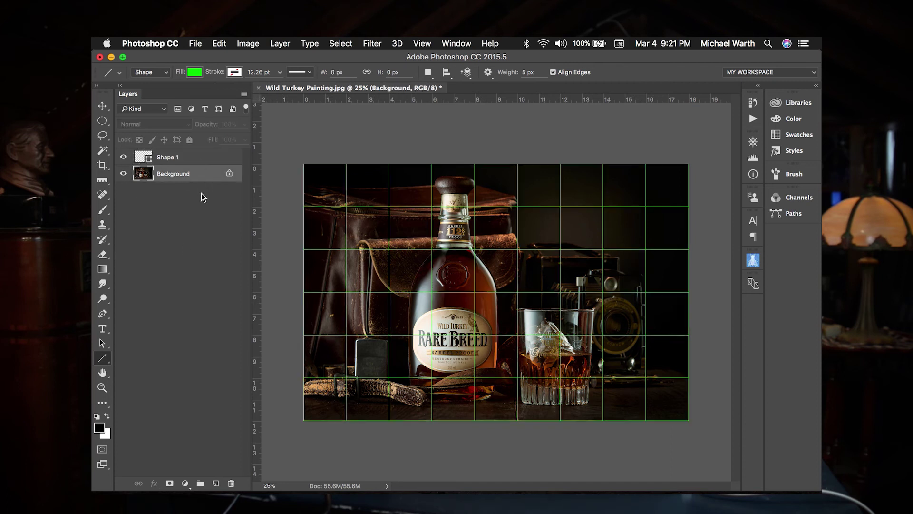
pyautogui.click(200, 158)
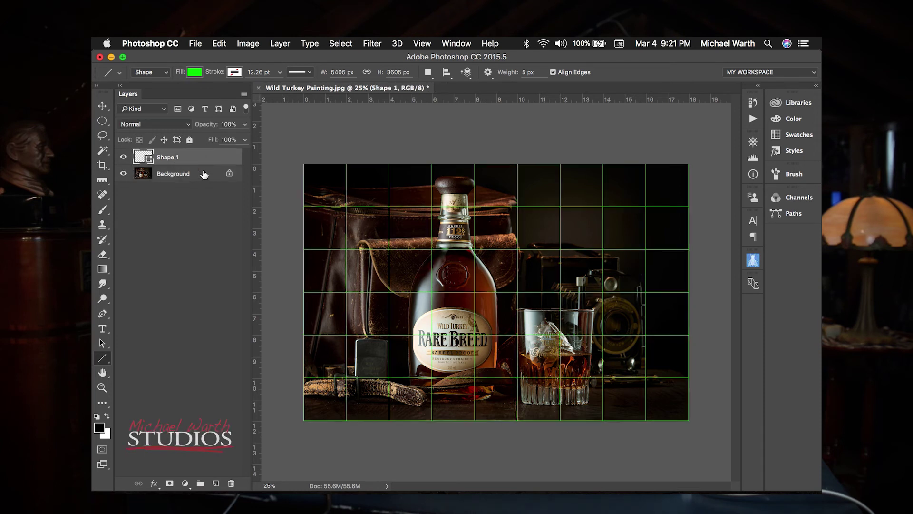
pyautogui.click(202, 175)
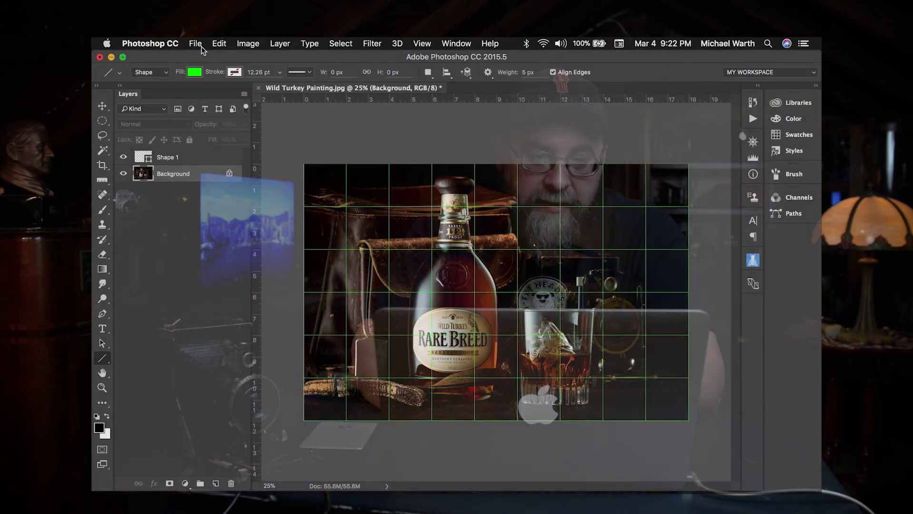
# Step: Save the layered image as Wild Turkey Painting.tif in TIFF format with no image compression
pyautogui.click(195, 44)
pyautogui.press('Escape')
pyautogui.click(195, 43)
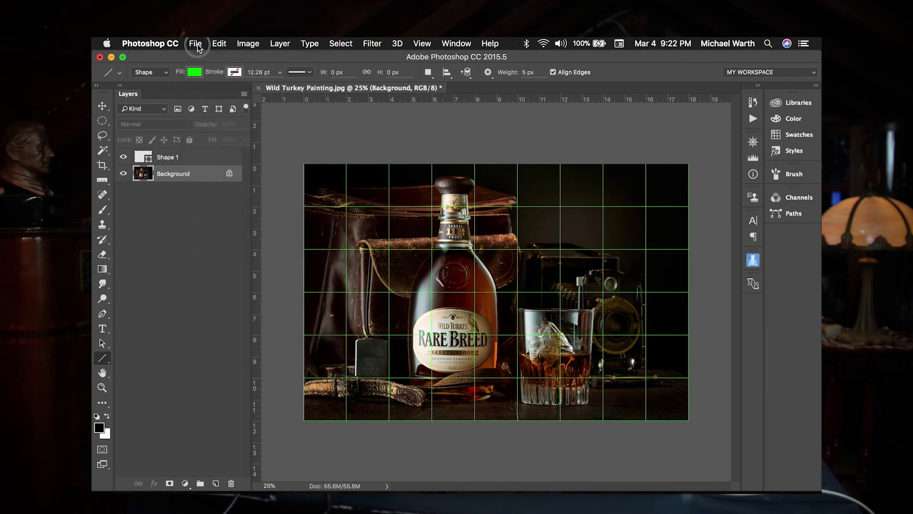
pyautogui.click(209, 150)
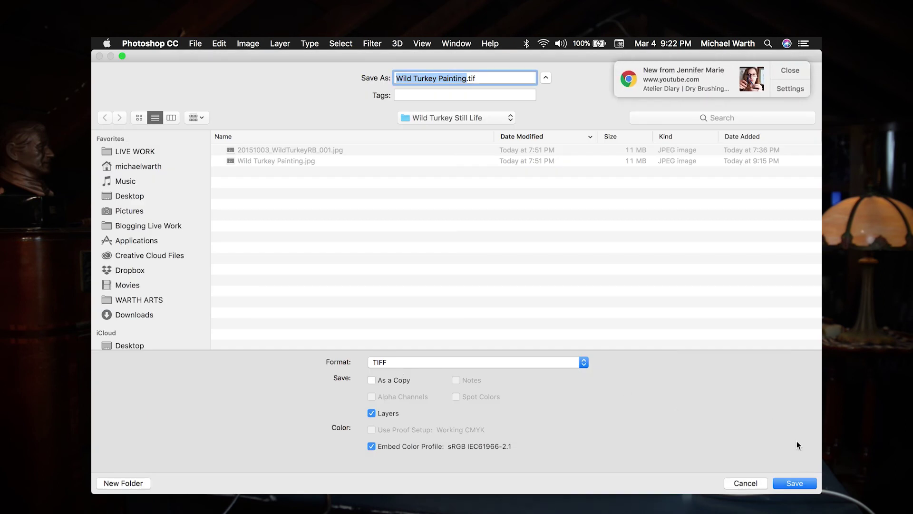
pyautogui.click(795, 483)
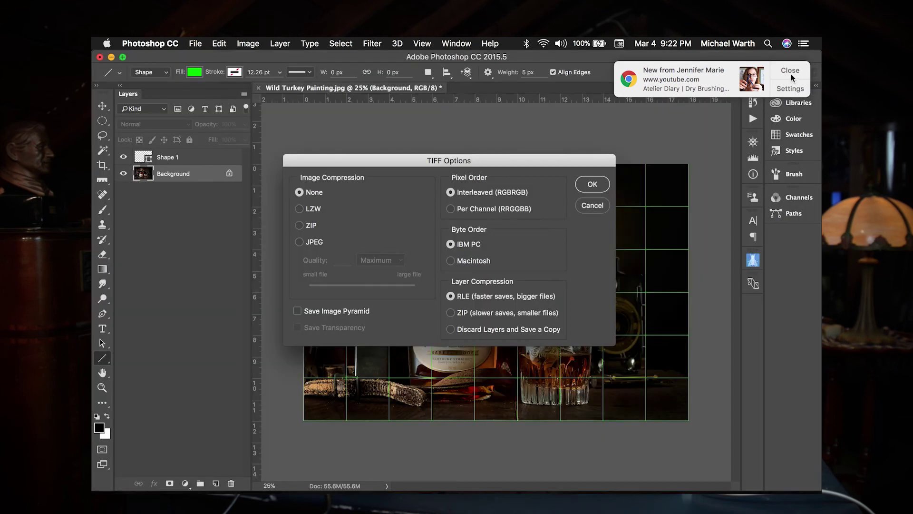
pyautogui.click(789, 72)
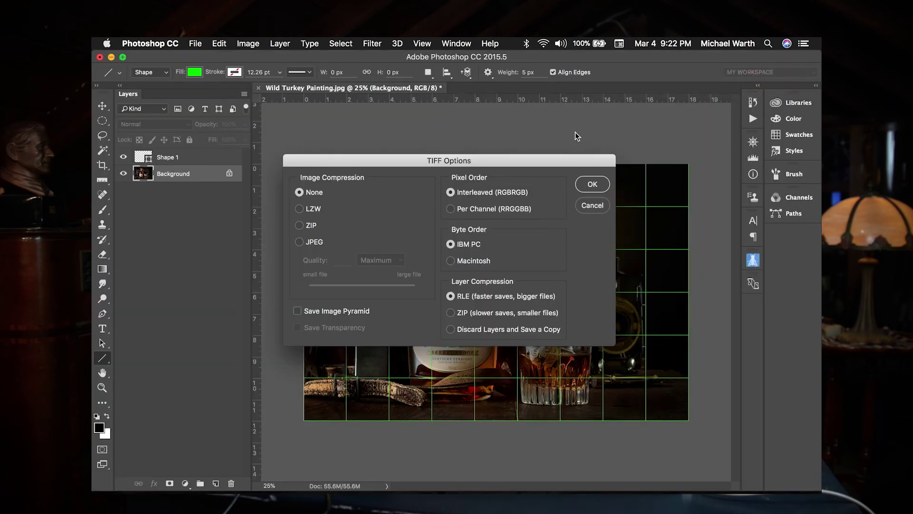
pyautogui.click(592, 185)
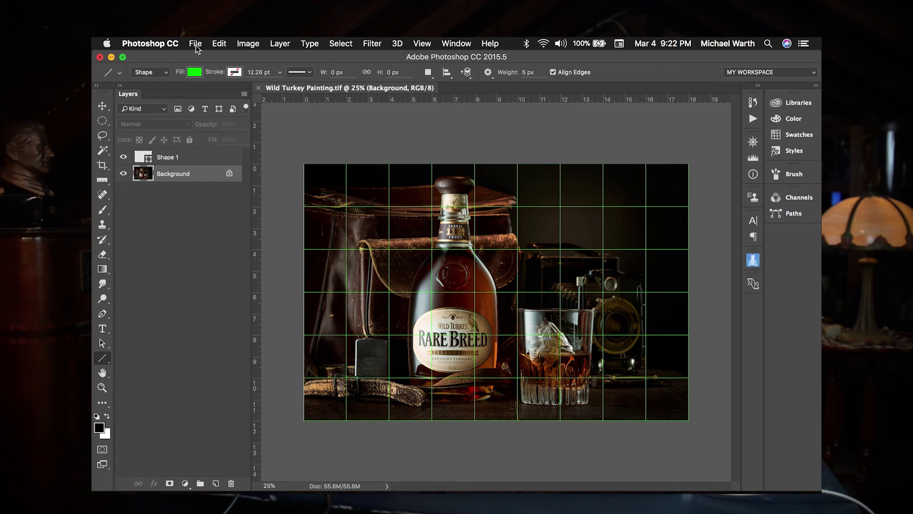
# Step: Set up an image export as JPG at 1024 px wide with Bicubic Sharper resampling
pyautogui.click(195, 44)
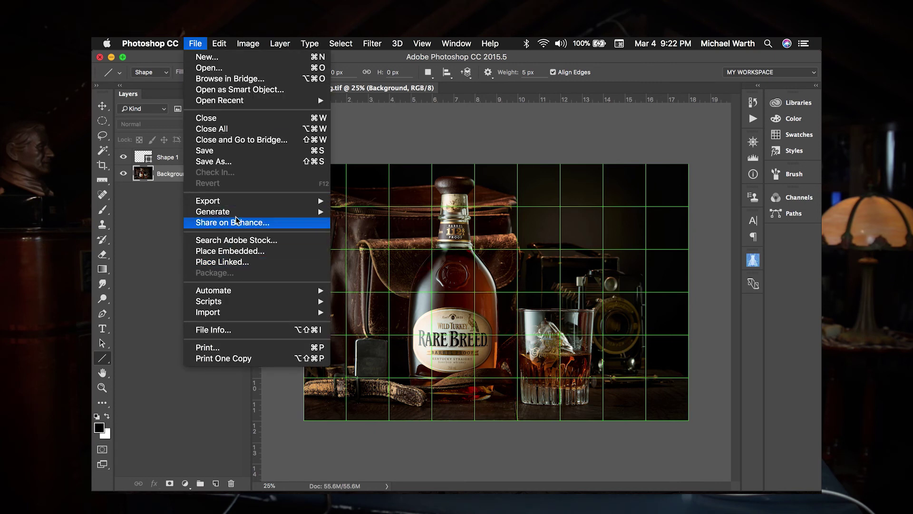
pyautogui.moveTo(247, 204)
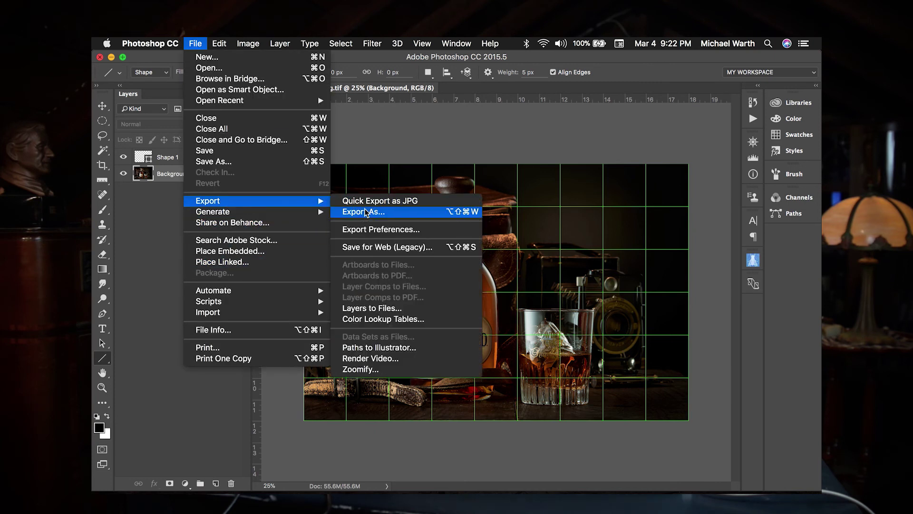
pyautogui.click(365, 212)
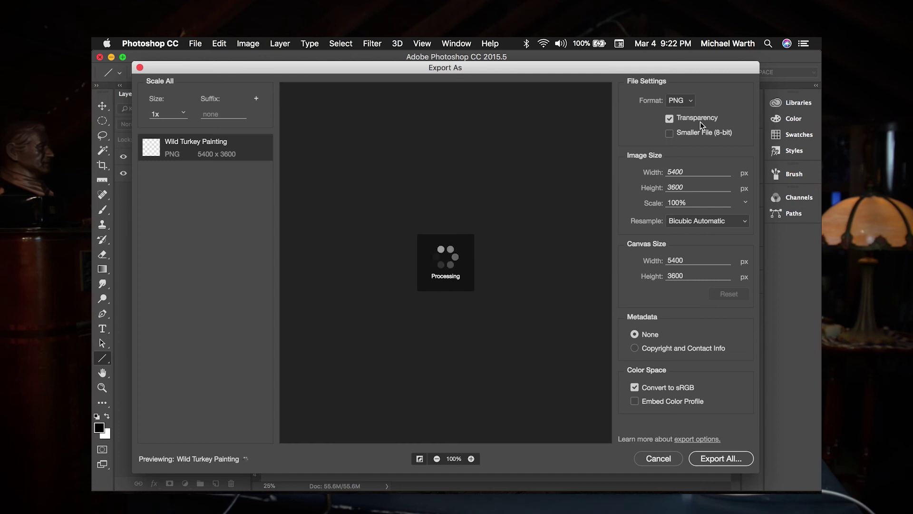
pyautogui.click(691, 100)
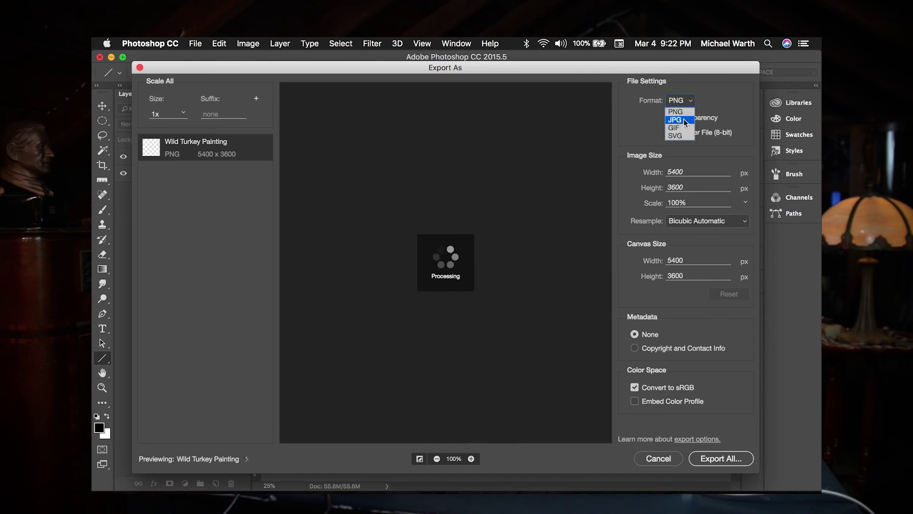
pyautogui.click(686, 145)
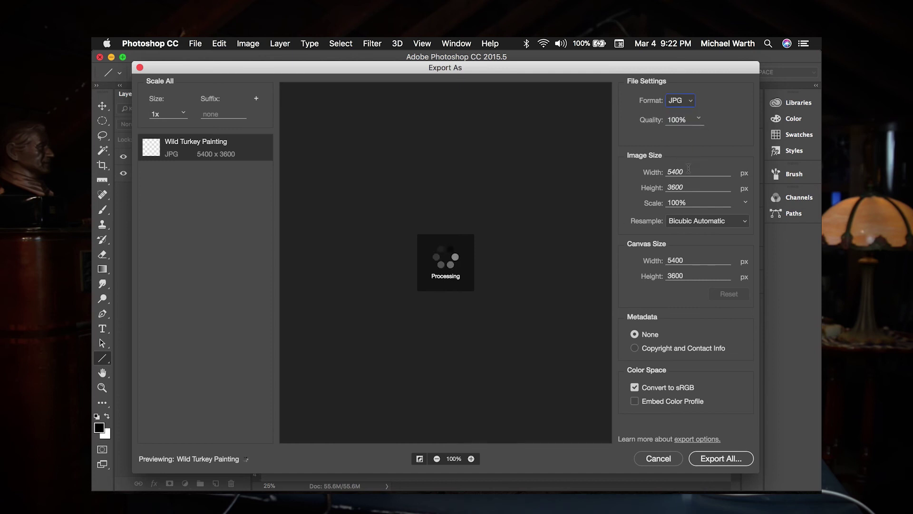
pyautogui.write('1024')
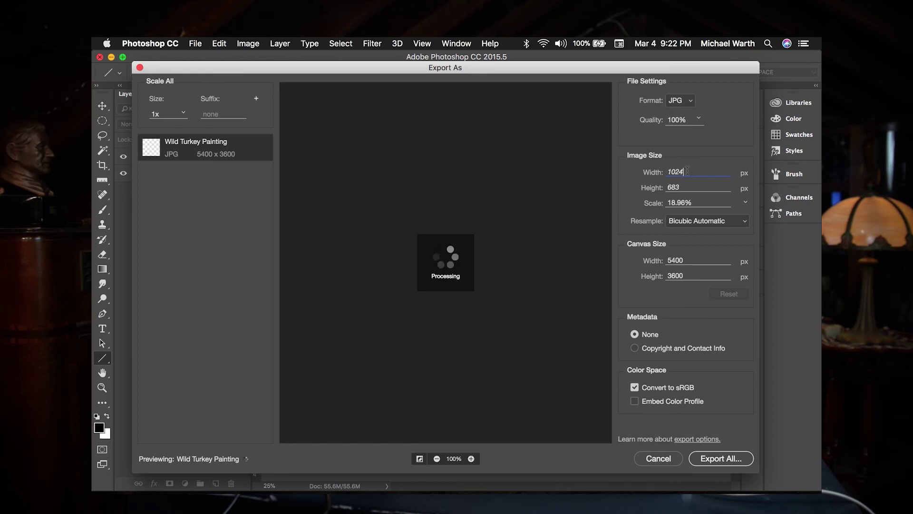
pyautogui.press('Tab')
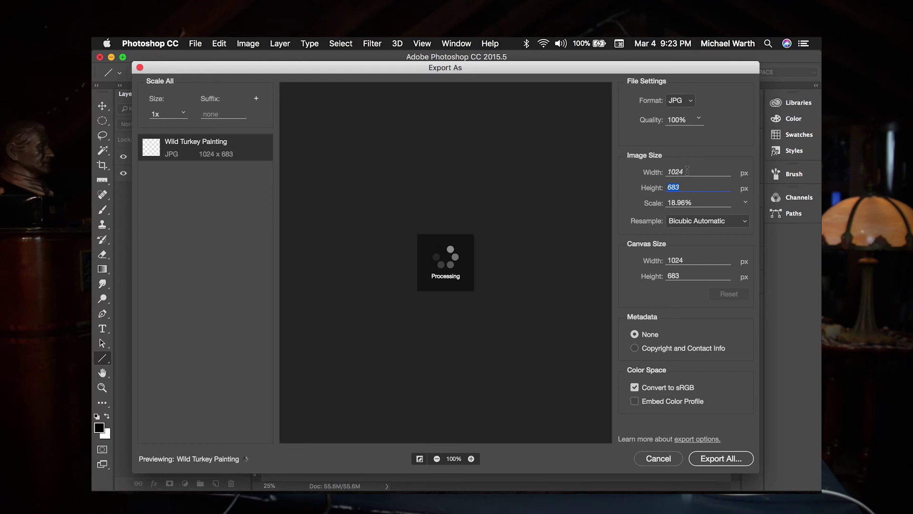
pyautogui.click(705, 227)
pyautogui.click(692, 247)
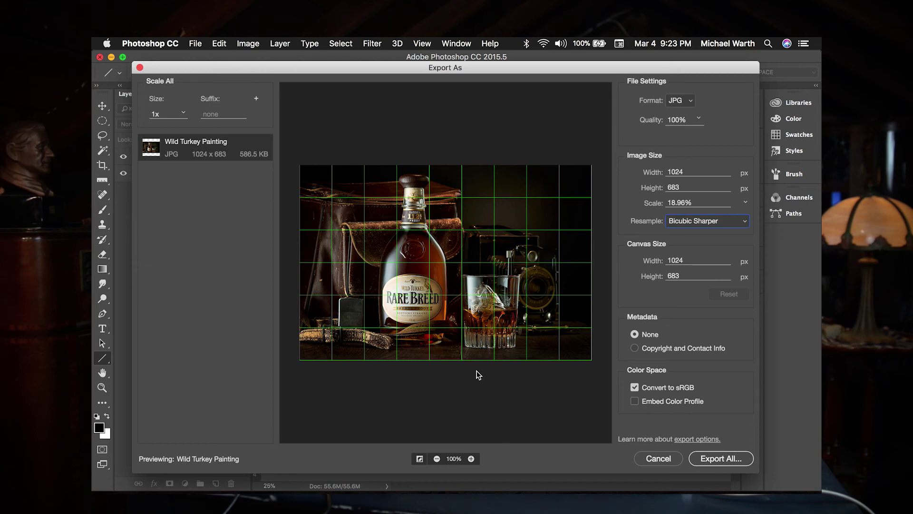
# Step: Export the image as Wild Turkey Painting.jpg into the Wild Turkey Still Life folder, replacing the existing file
pyautogui.click(718, 461)
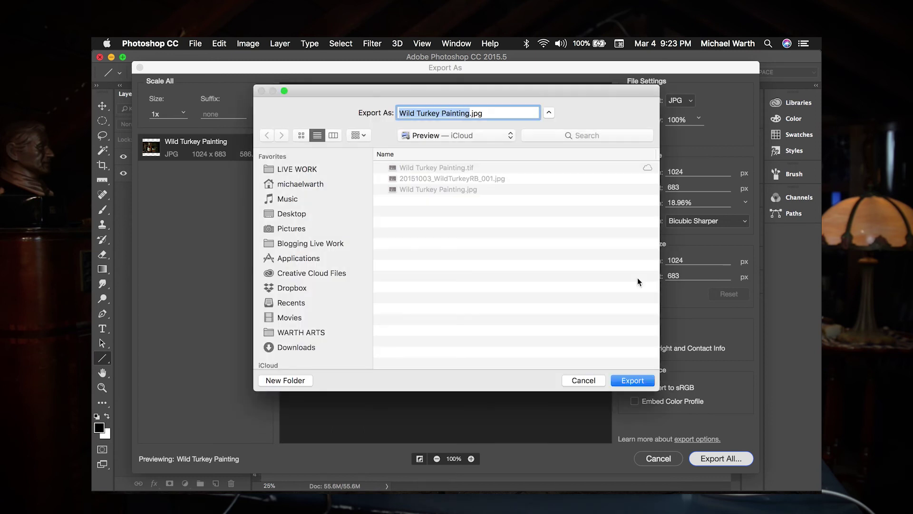
pyautogui.click(636, 380)
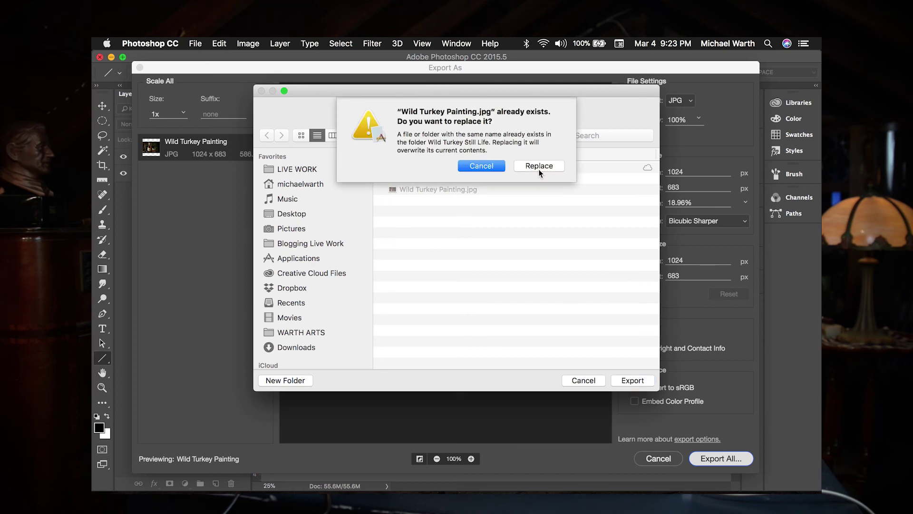
pyautogui.click(539, 167)
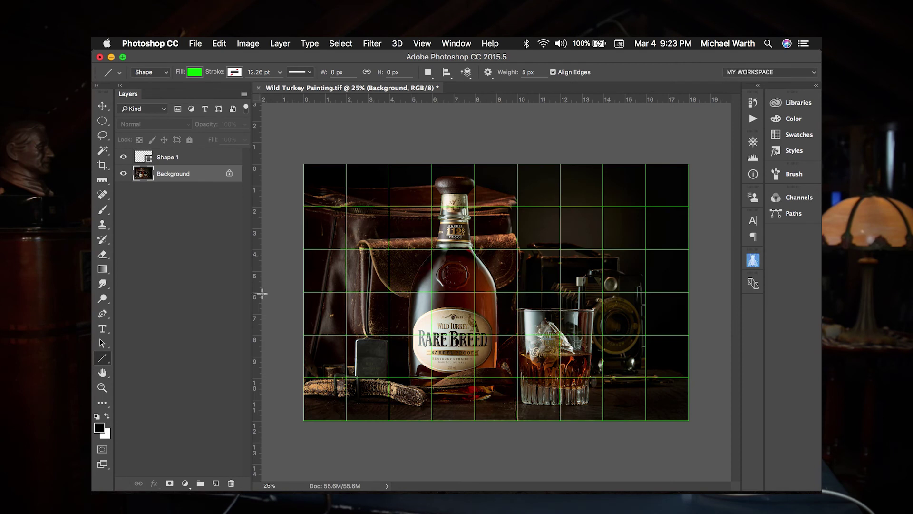
# Step: Switch to Finder and start sharing Wild Turkey Painting.jpg through AirDrop
pyautogui.press('super+Tab')
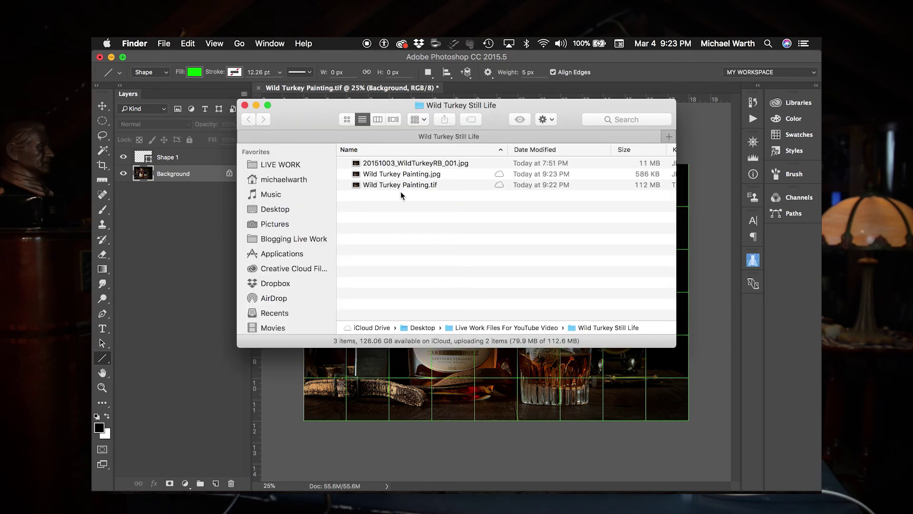
pyautogui.click(390, 175)
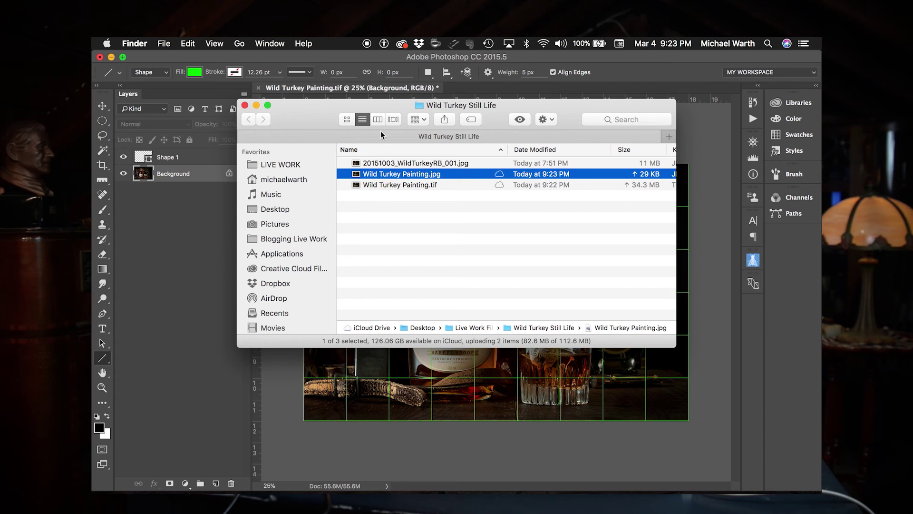
pyautogui.click(444, 119)
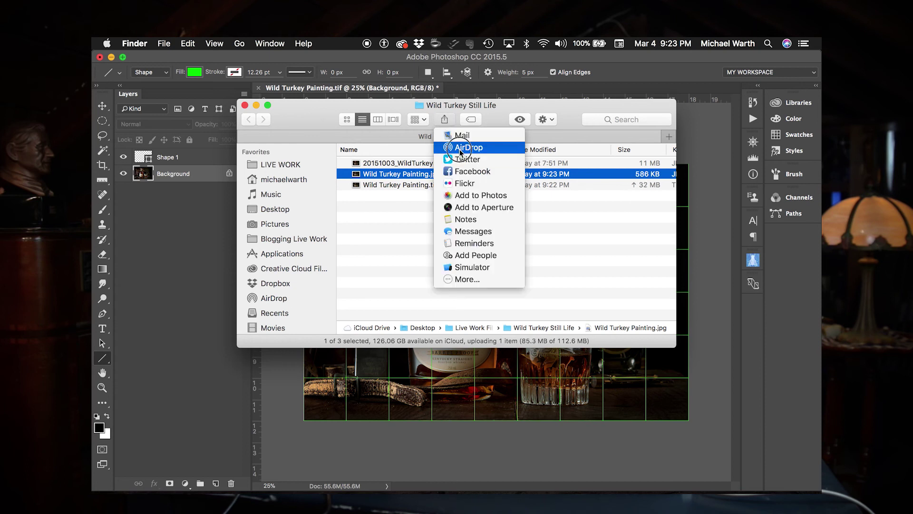
pyautogui.click(460, 150)
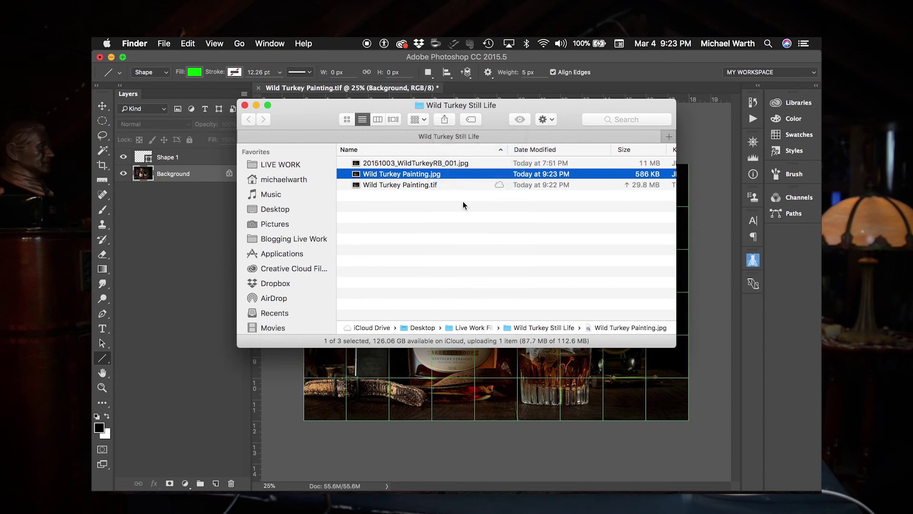